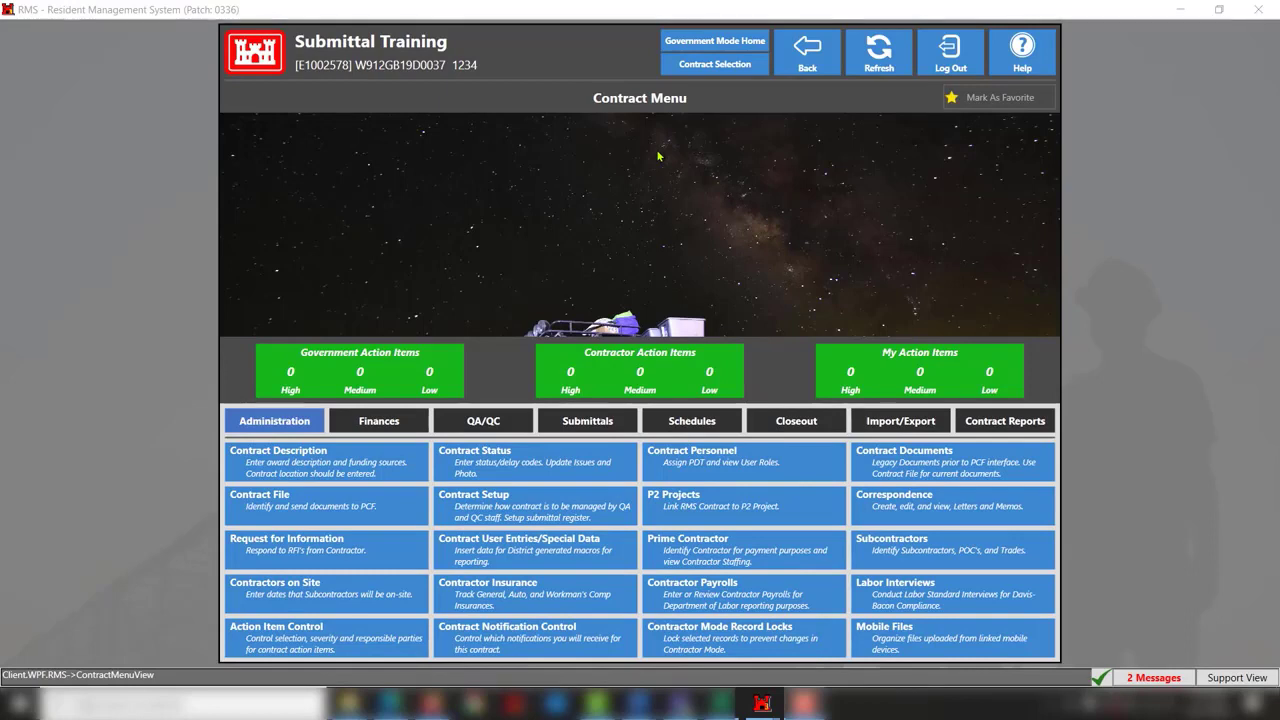
# Step: Show the field information overlay on the QC Daily Reports list to read its data source and field names, and close the overlay
pyautogui.click(489, 421)
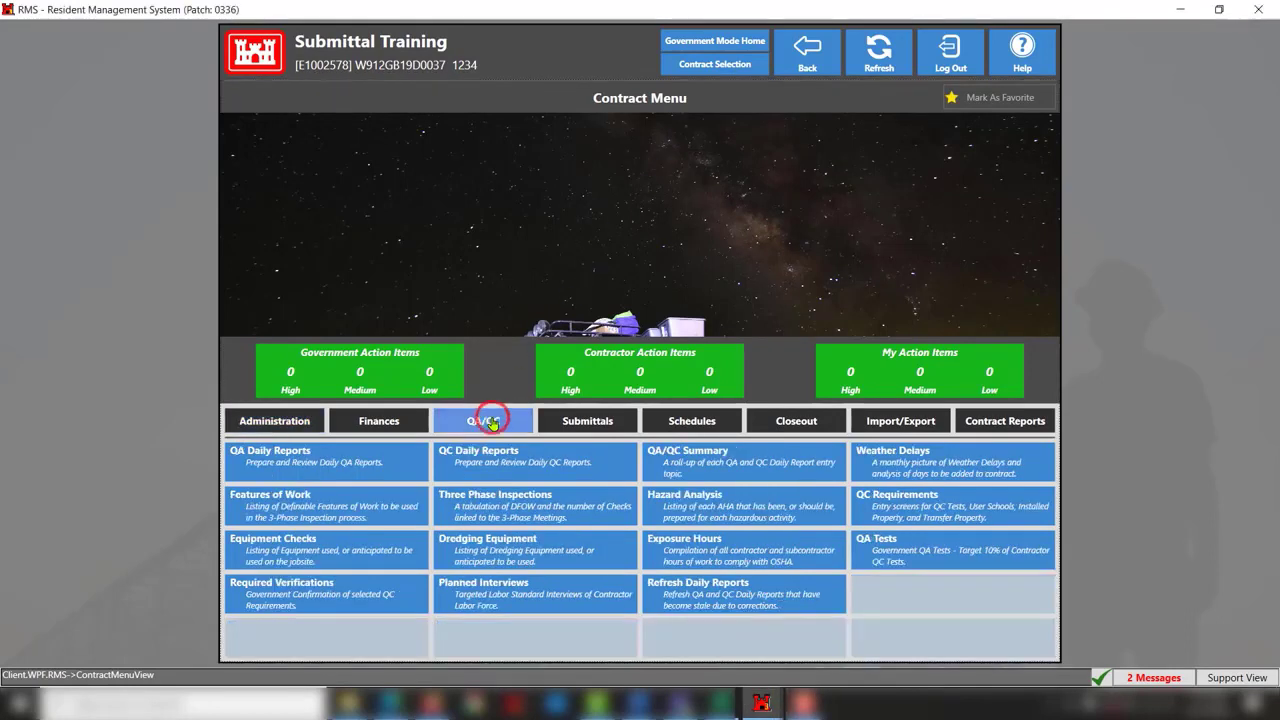
pyautogui.click(530, 467)
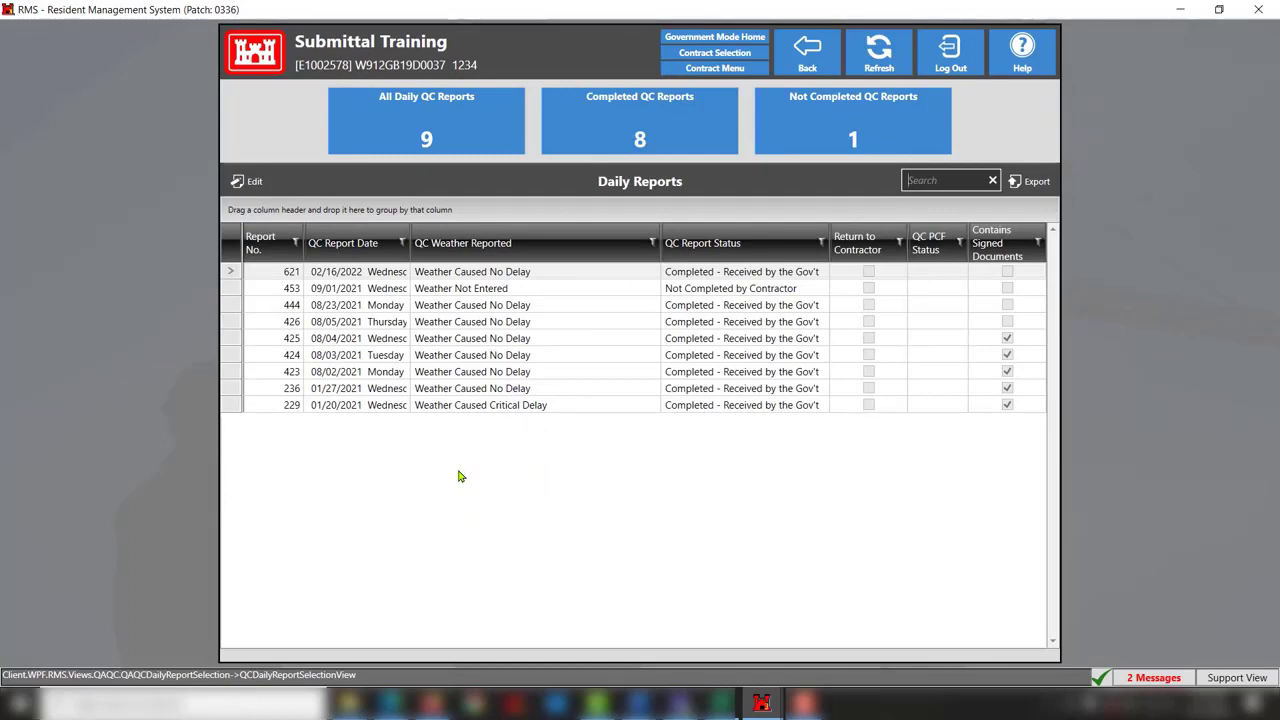
pyautogui.press('ctrl')
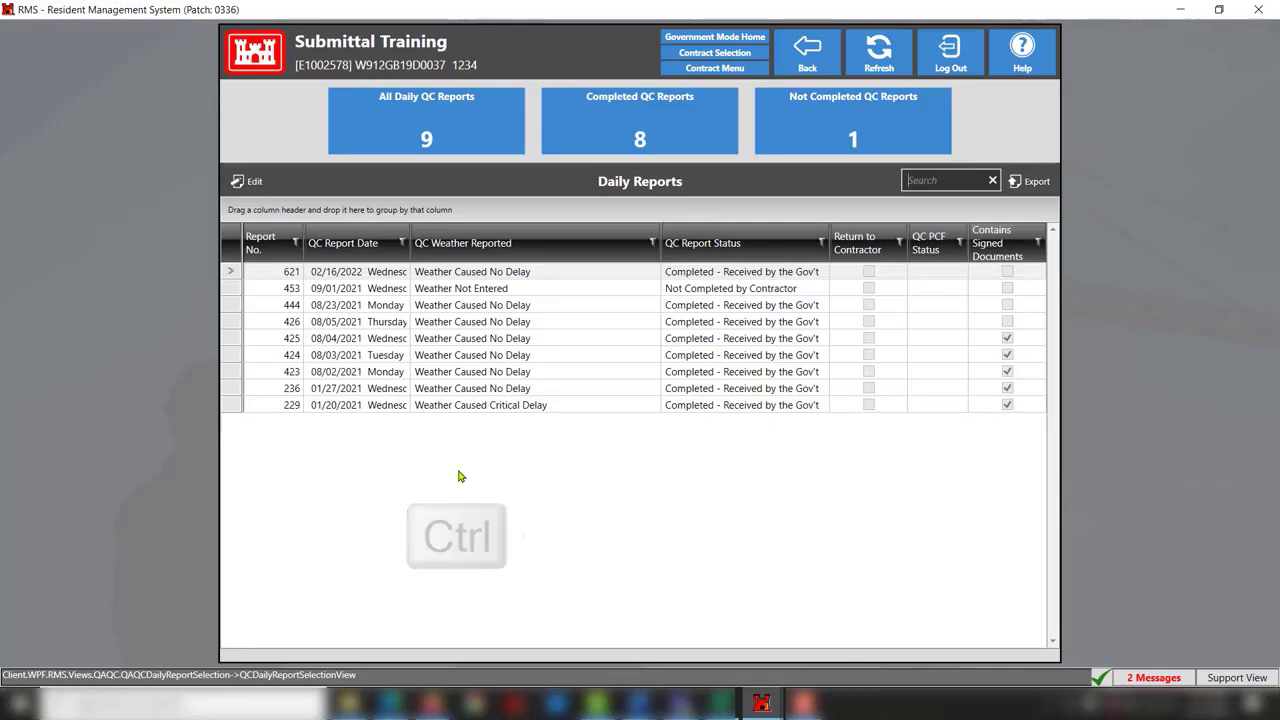
pyautogui.keyDown('ctrl'); pyautogui.click(459, 476); pyautogui.keyUp('ctrl')
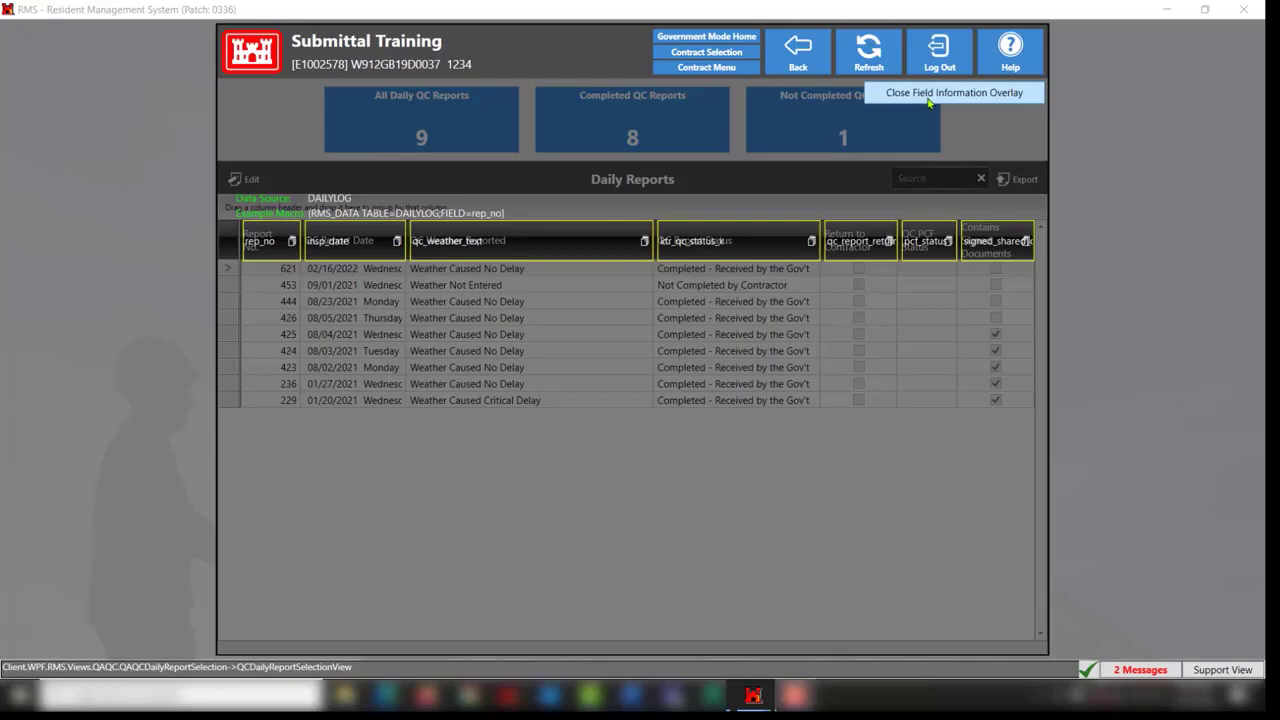
pyautogui.click(929, 100)
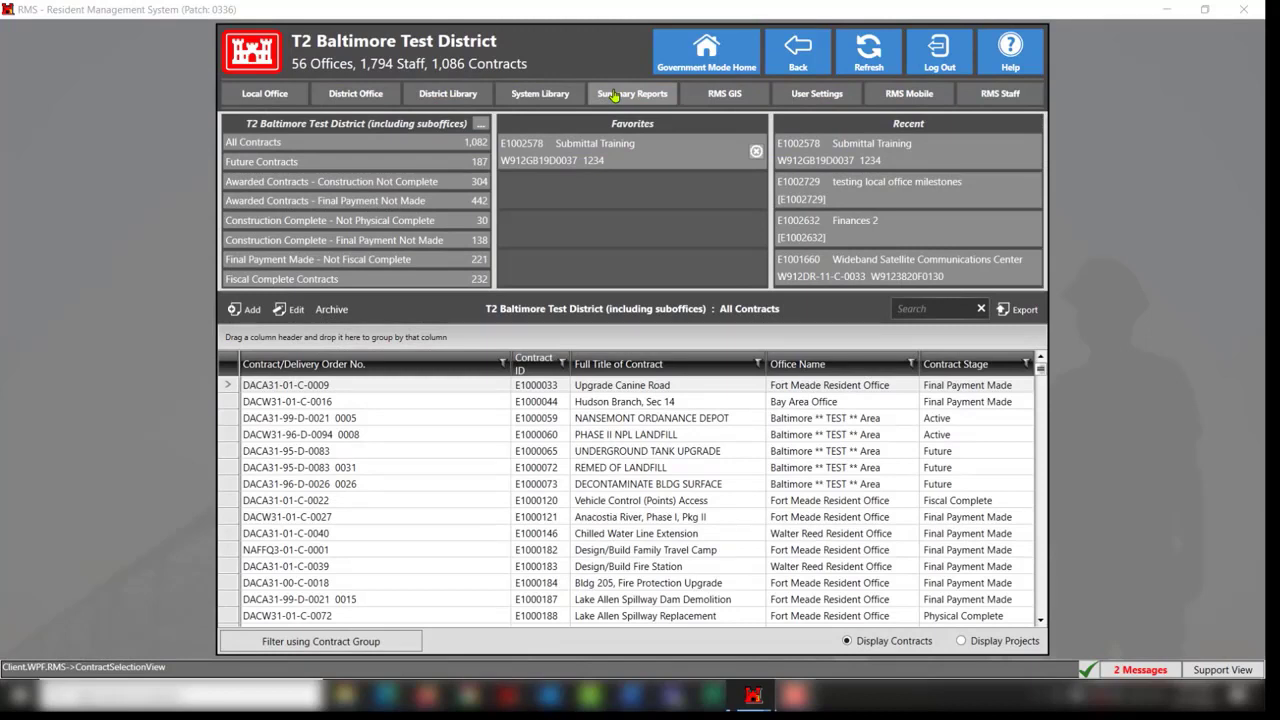
# Step: Find the RMS Data Dictionary among the summary reports using "rms dat" and preview it for all tables
pyautogui.click(614, 95)
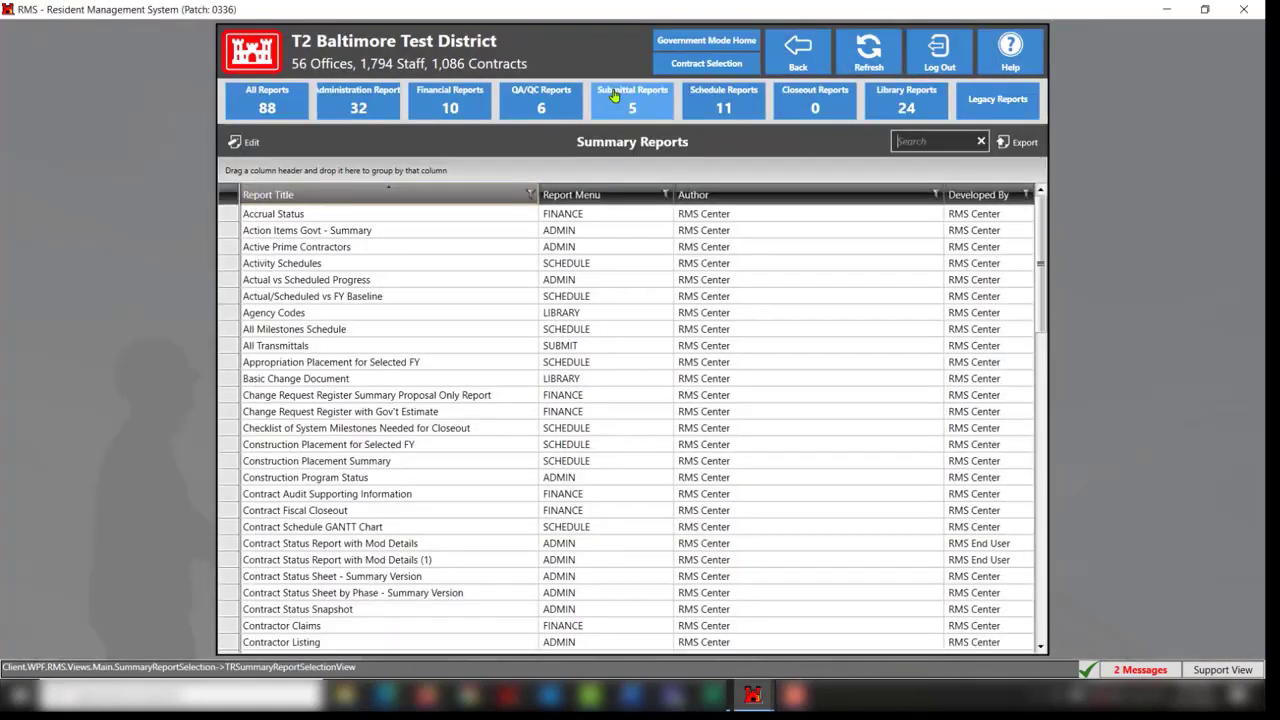
pyautogui.write('rms dat')
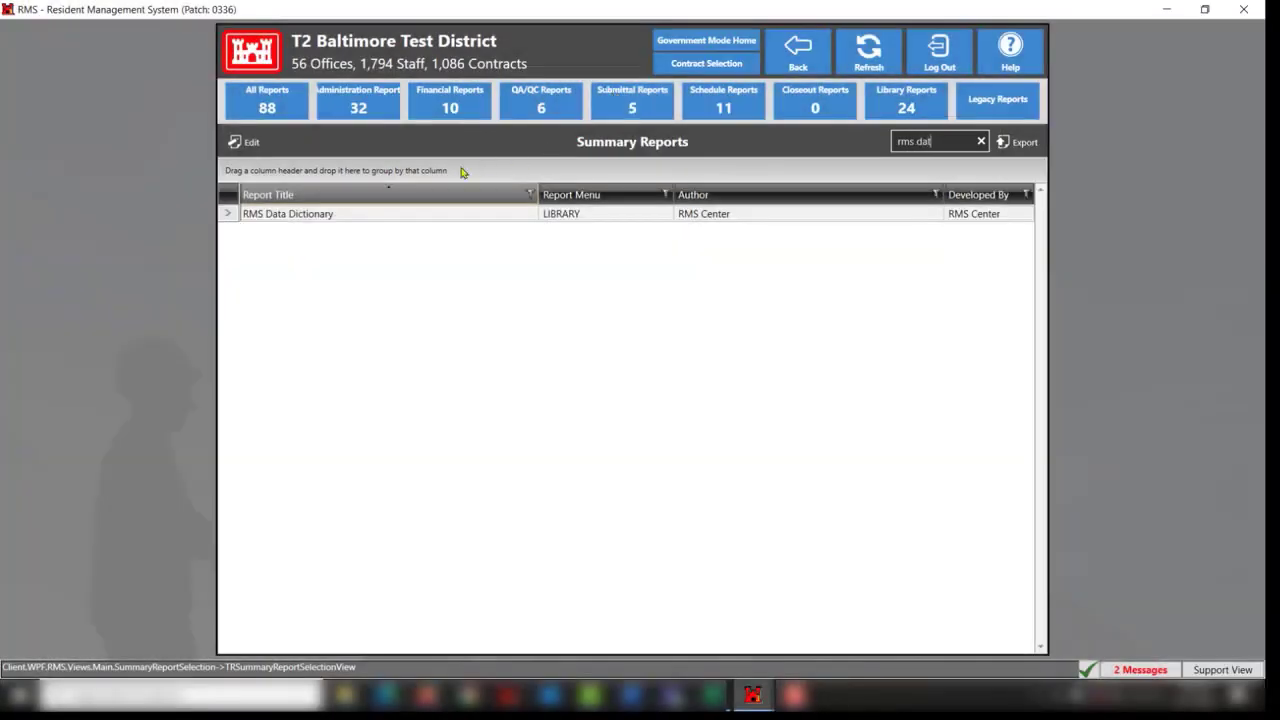
pyautogui.click(290, 214)
pyautogui.doubleClick(290, 214)
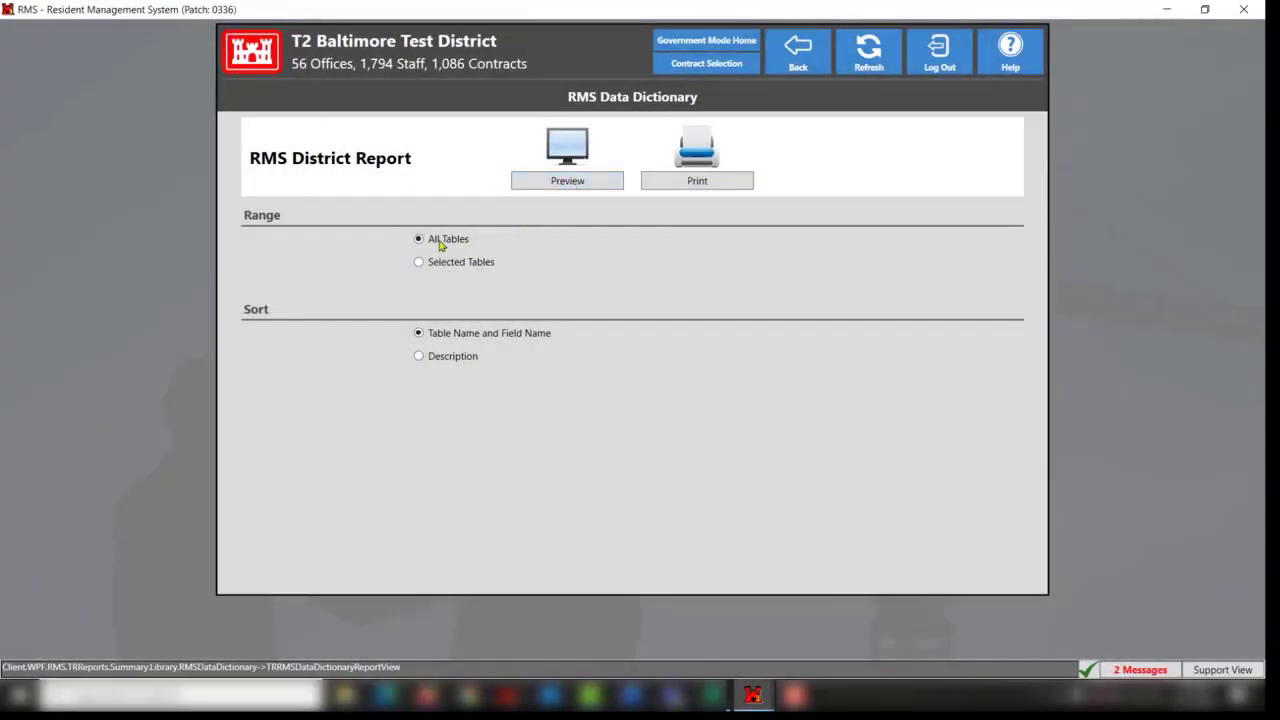
pyautogui.click(563, 182)
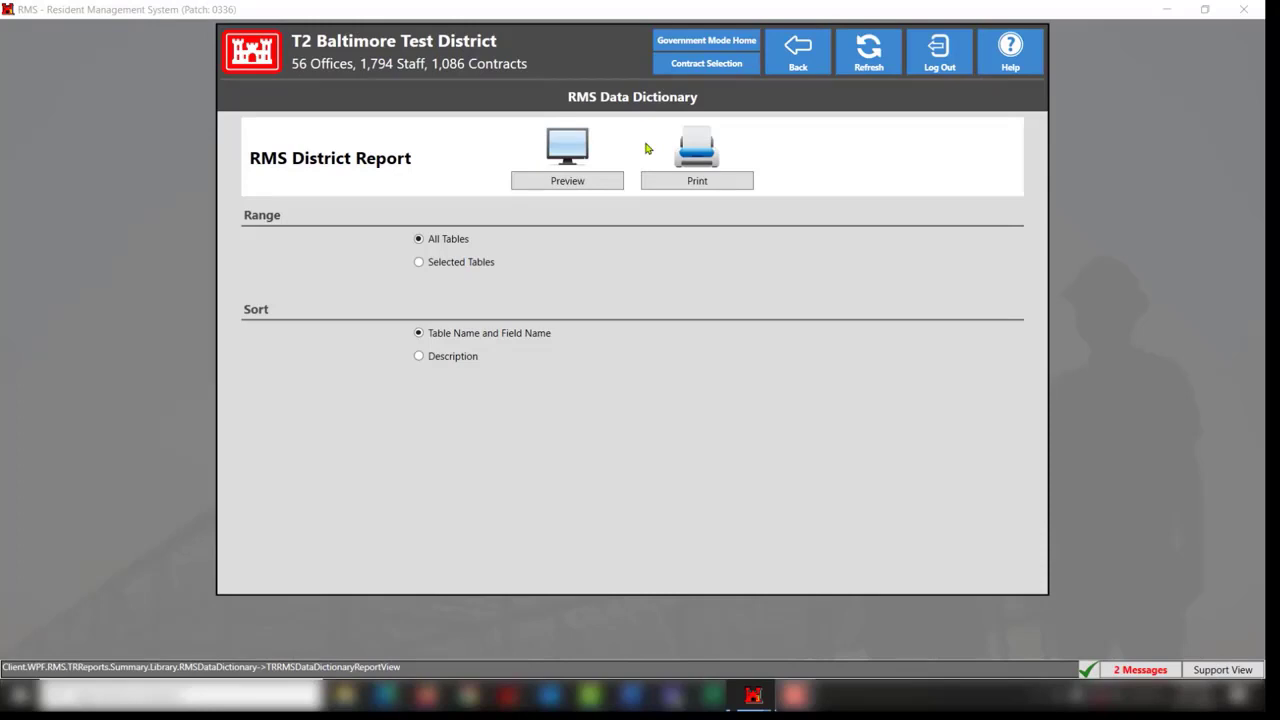
# Step: Return to contract selection and open the Query Definitions in the District Library
pyautogui.click(716, 66)
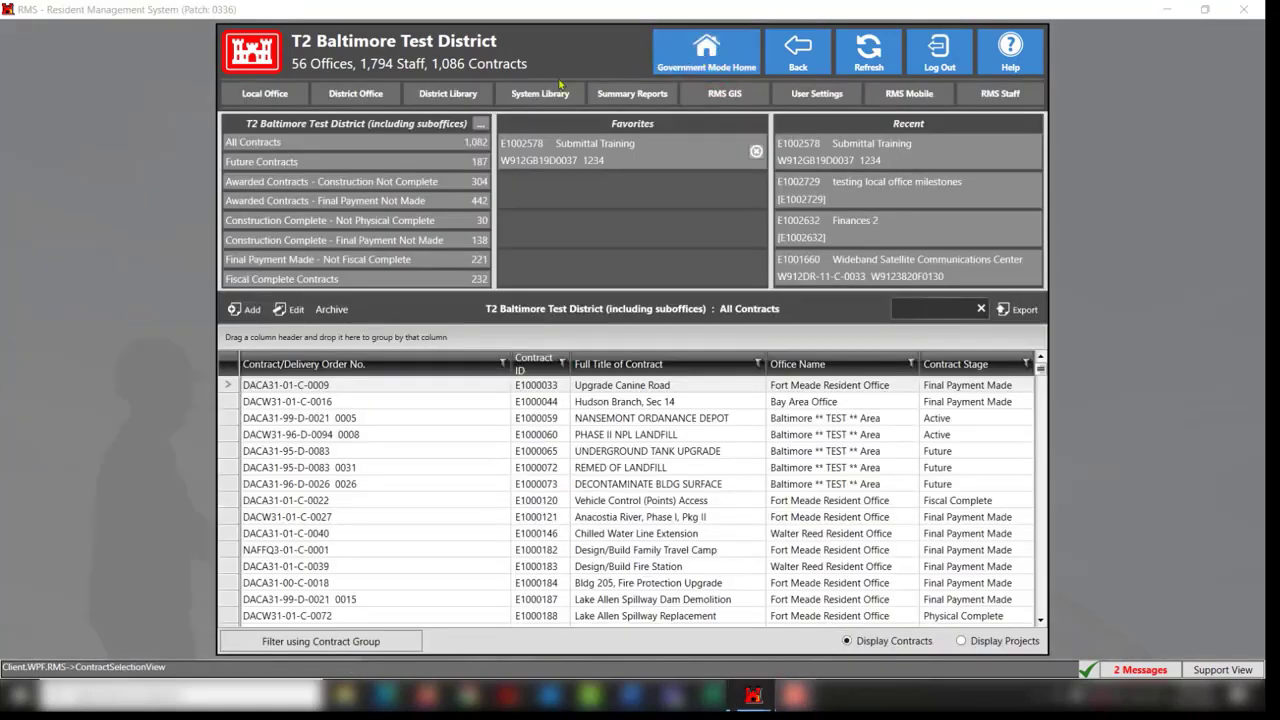
pyautogui.click(449, 95)
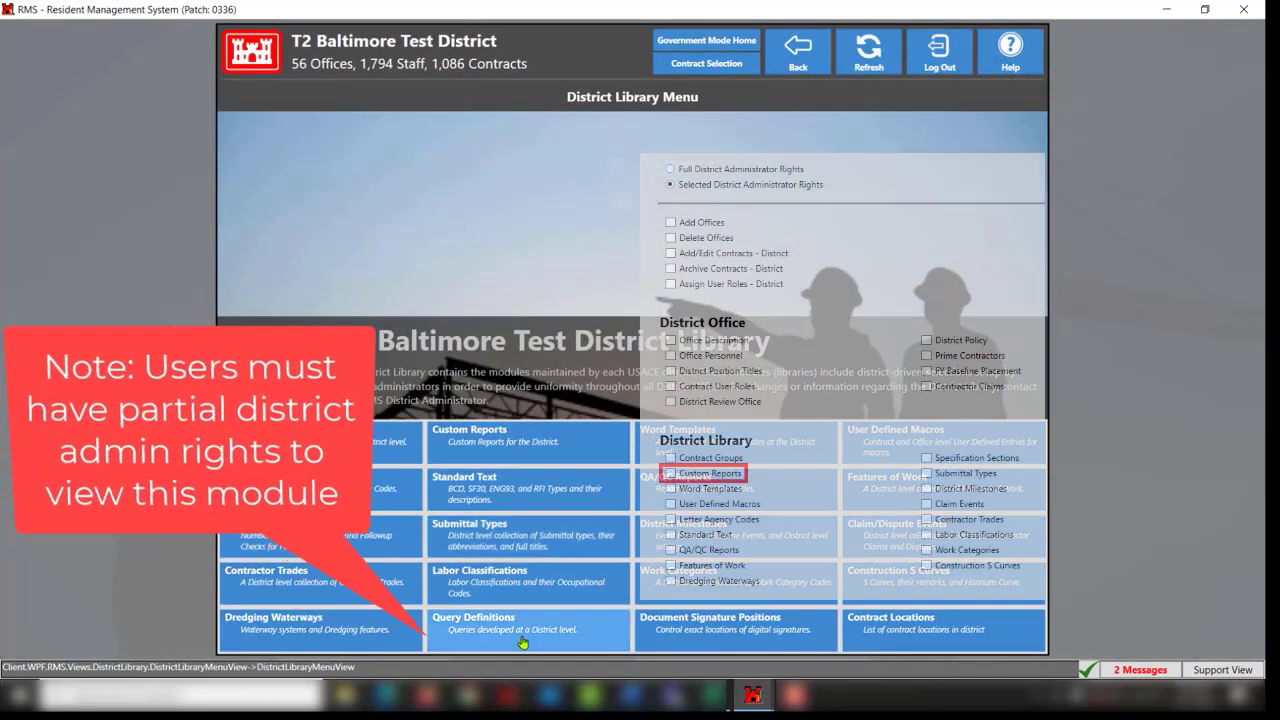
pyautogui.click(521, 637)
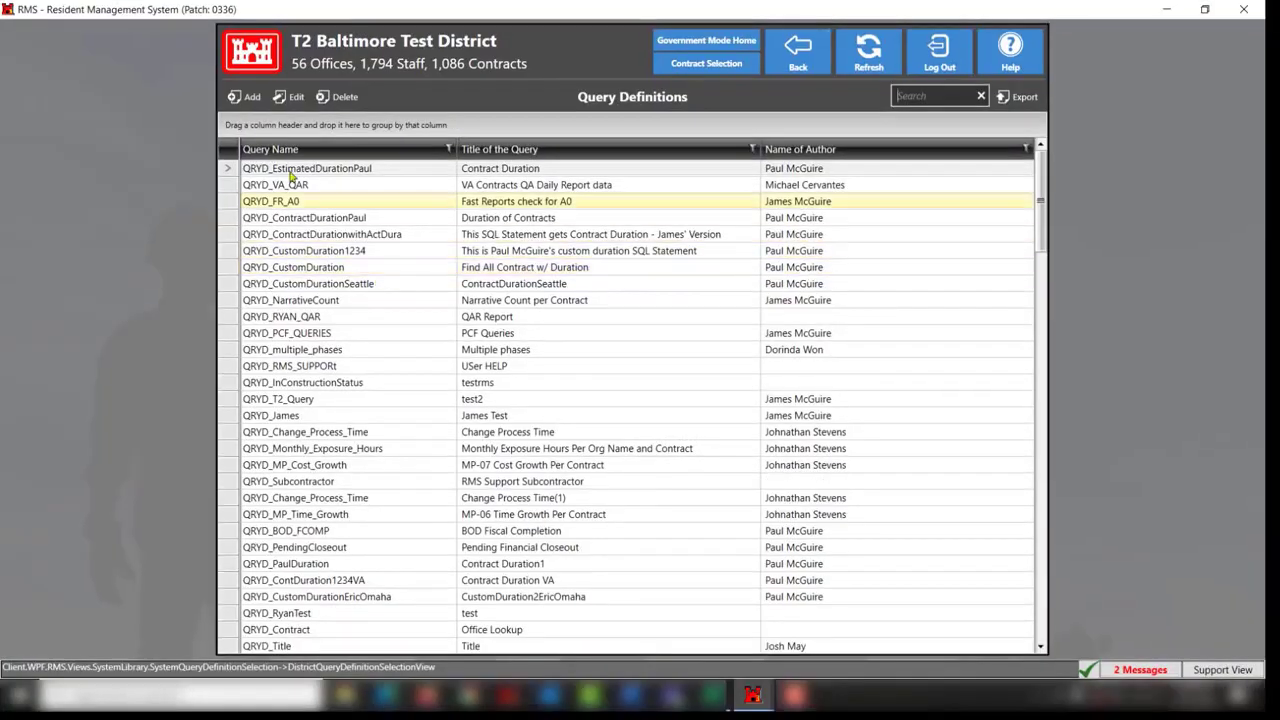
# Step: Add a query definition named QRYD_QC_WEATHER with the title "QC daily report Weather"
pyautogui.click(251, 98)
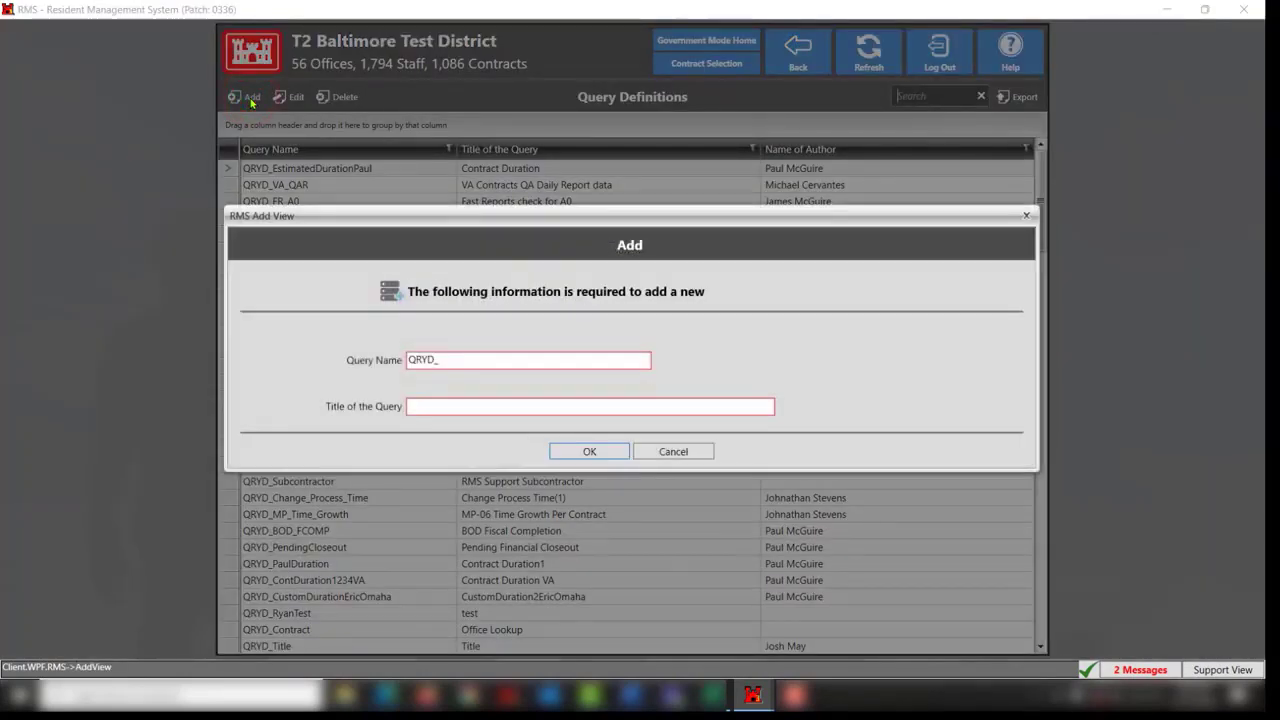
pyautogui.click(458, 358)
pyautogui.click(458, 358)
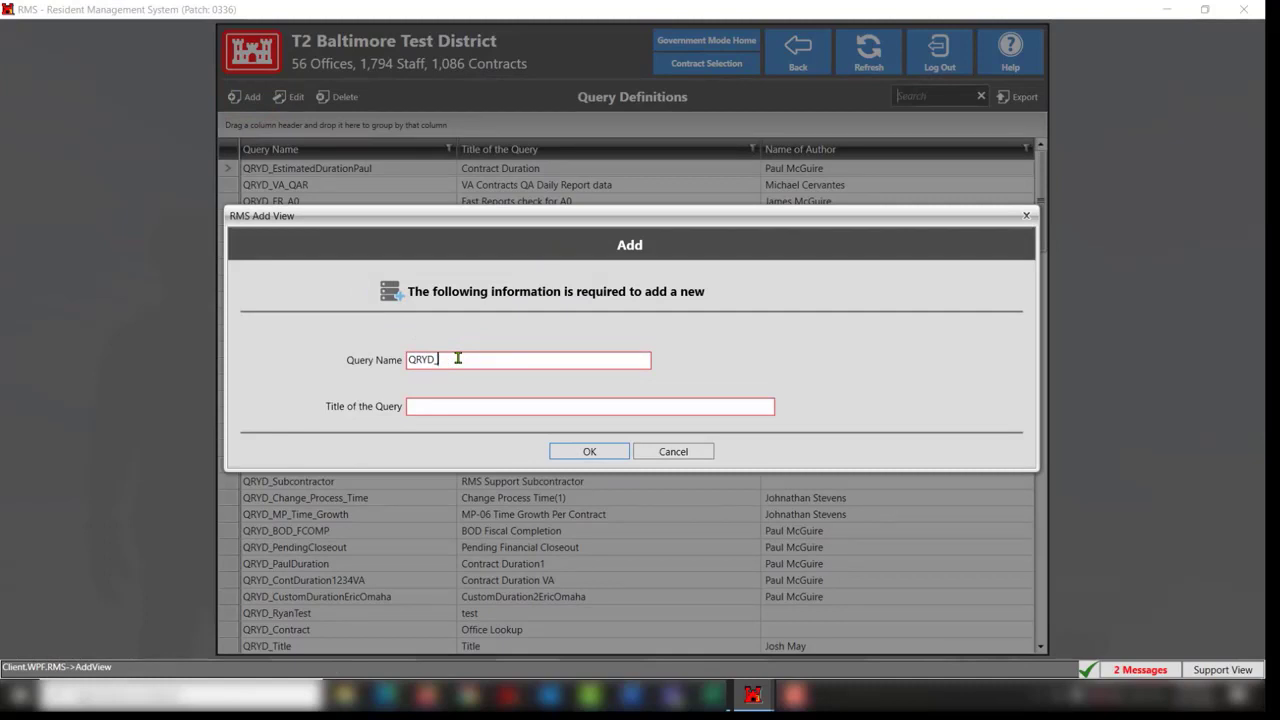
pyautogui.write('QC_WEATHER')
pyautogui.click(444, 408)
pyautogui.write('Q')
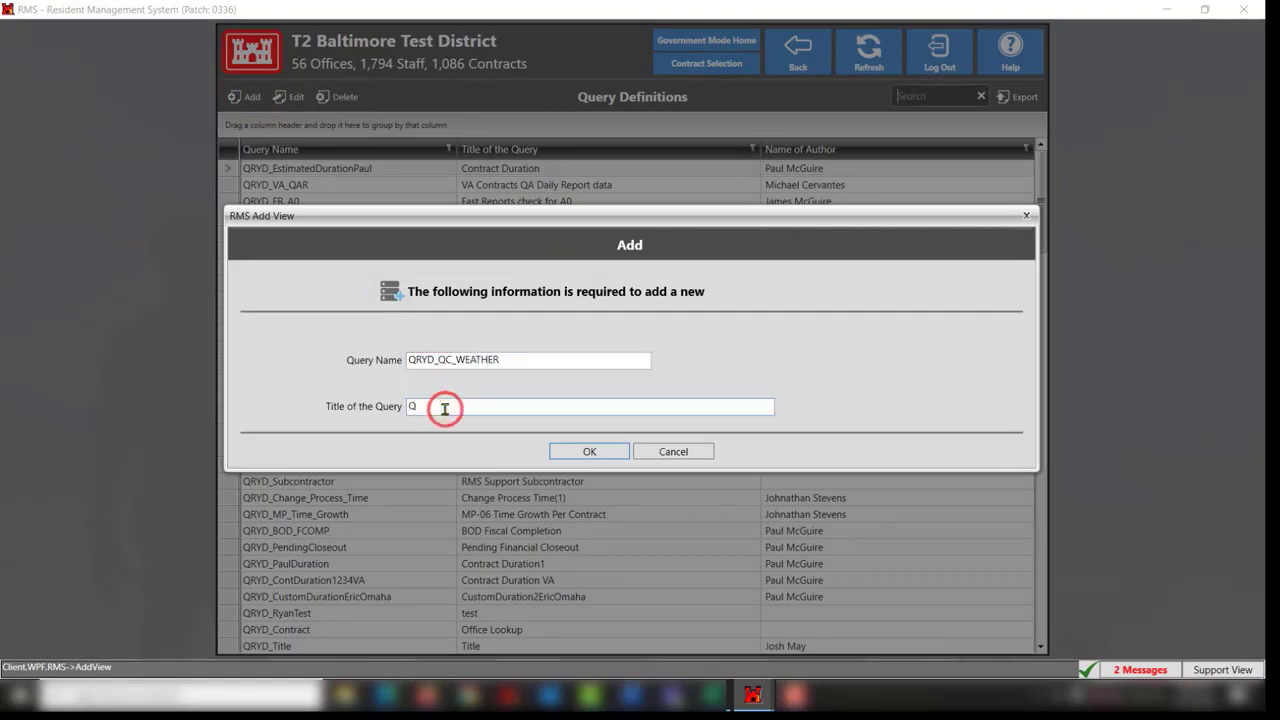
pyautogui.write('C Weather')
pyautogui.click(423, 406)
pyautogui.write('daily report')
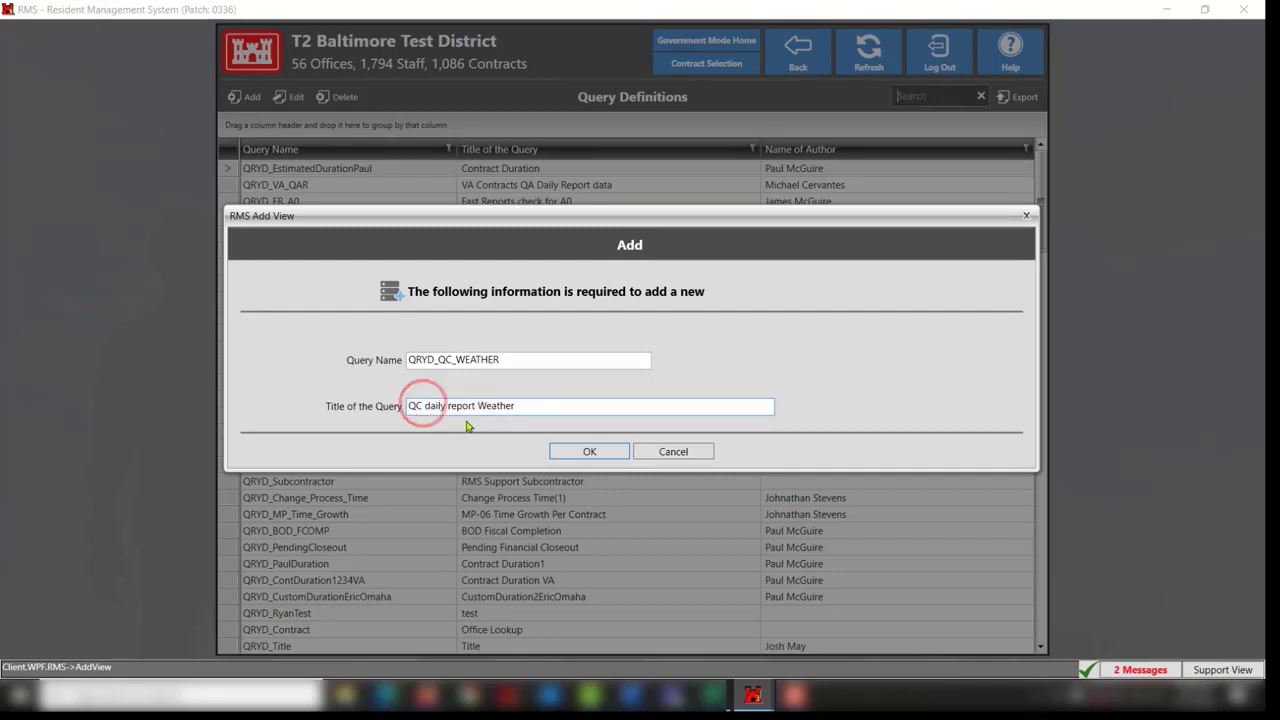
pyautogui.click(589, 451)
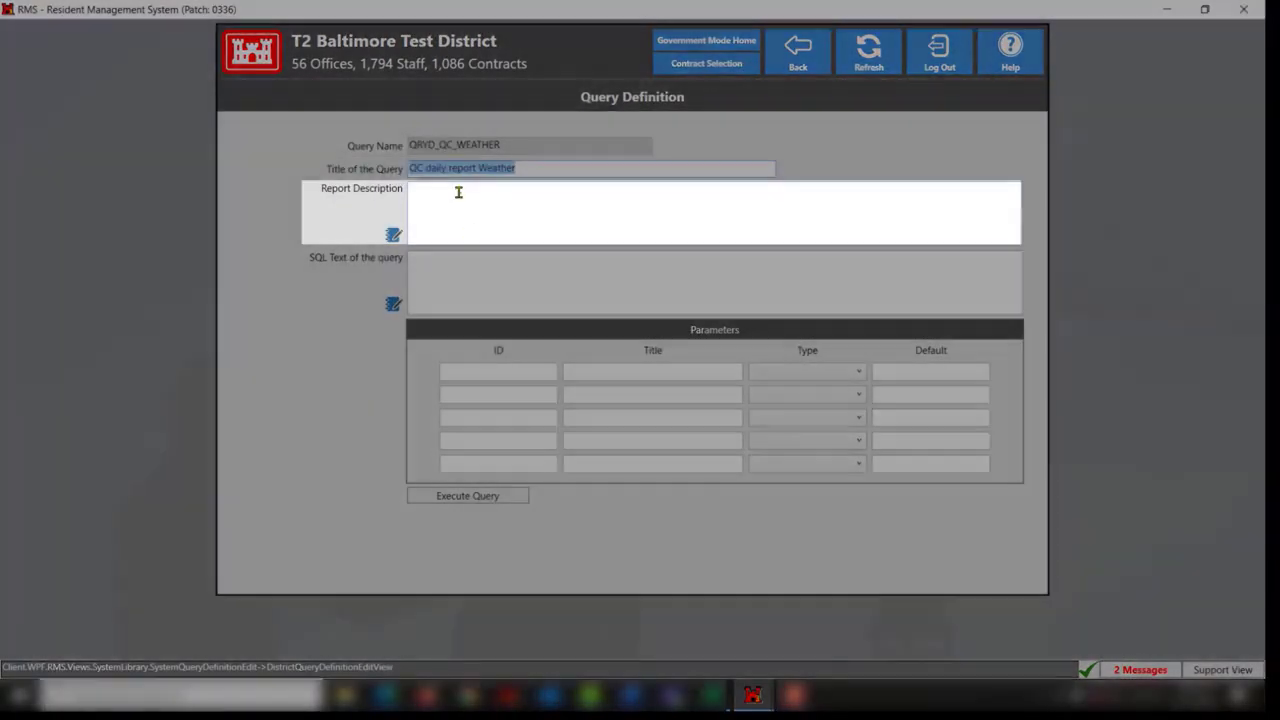
# Step: Enter the query's SQL text as "select insp_date, qc_weather_text from dailylog", with a second line "where insp_date >"
pyautogui.click(458, 192)
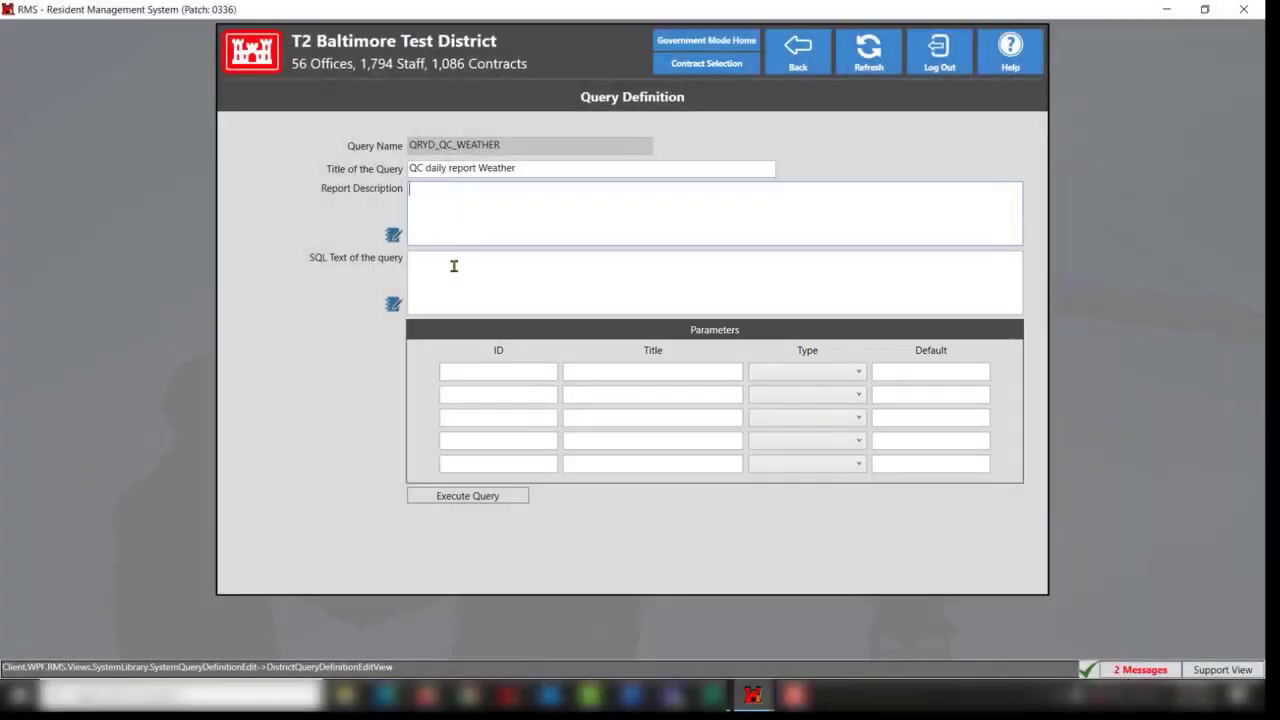
pyautogui.click(450, 266)
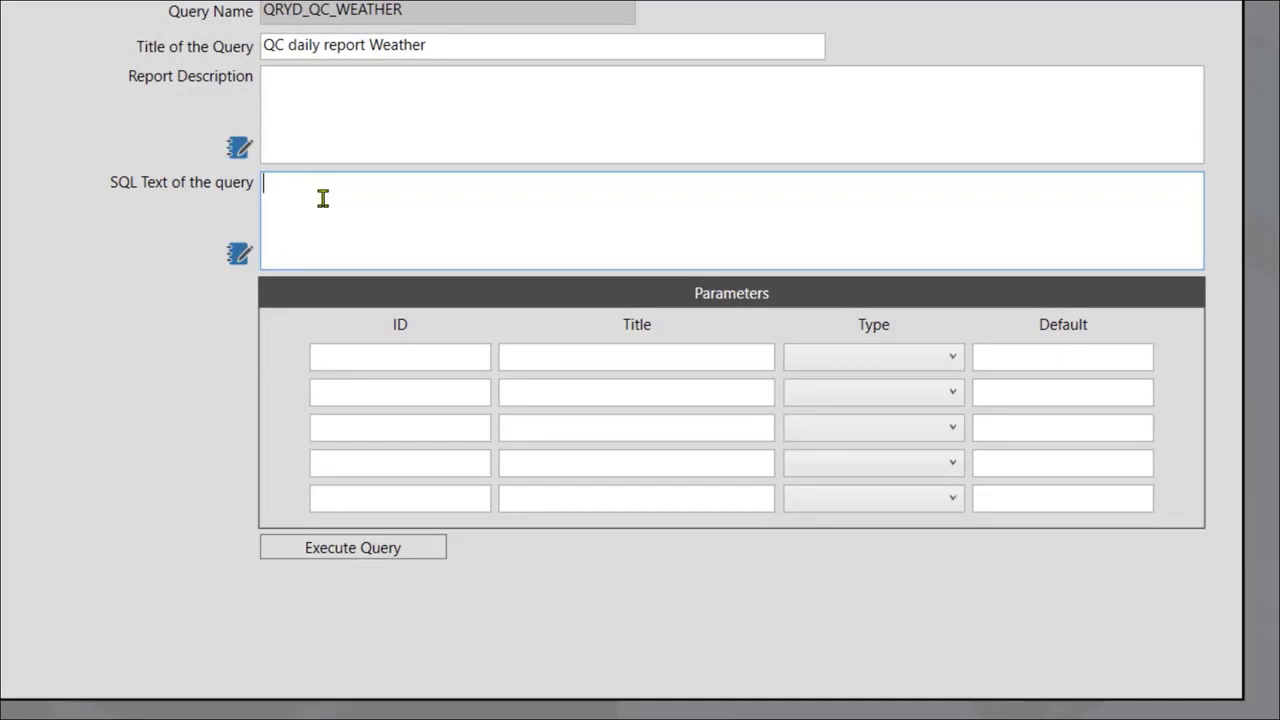
pyautogui.write('select ins')
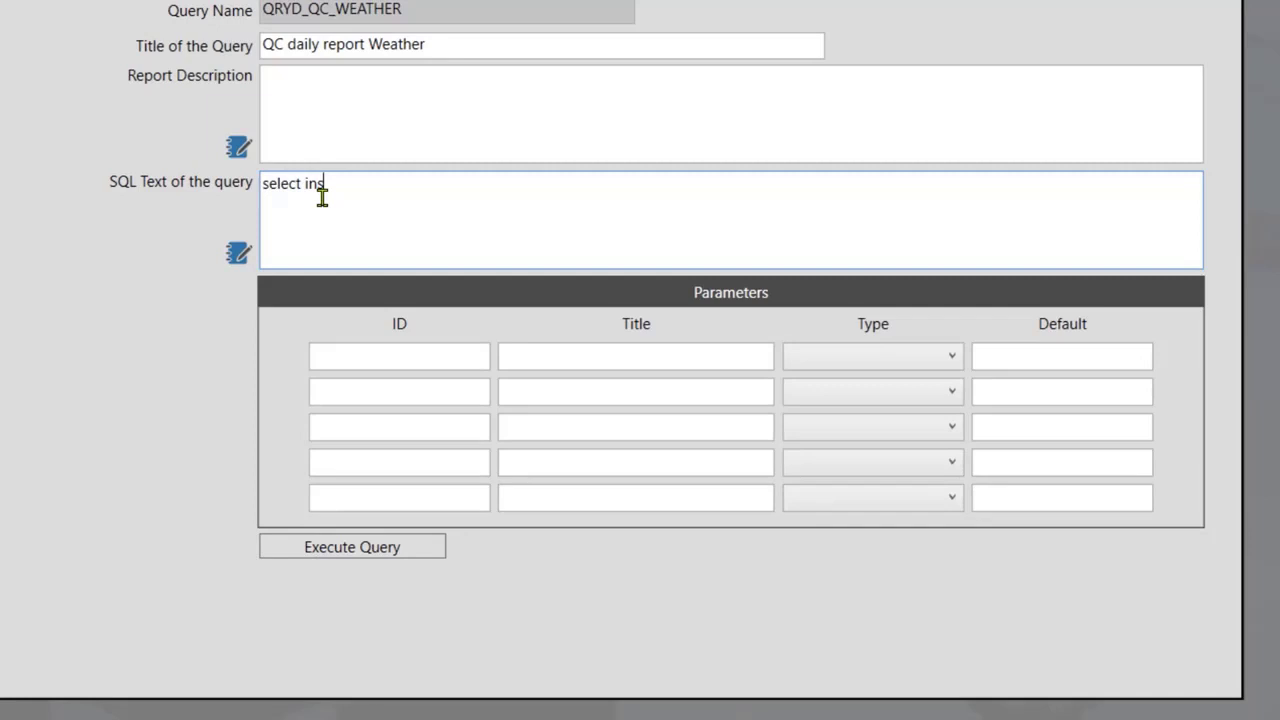
pyautogui.write('p_date,')
pyautogui.click(395, 187)
pyautogui.write('qc')
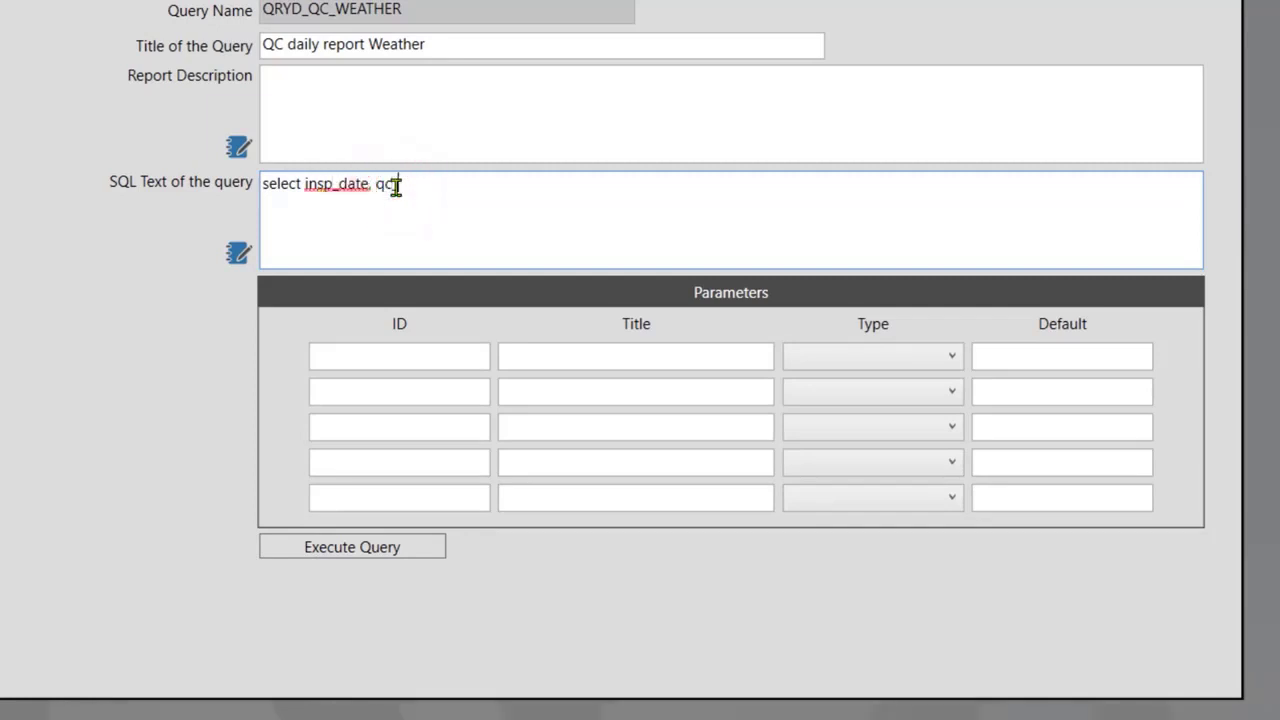
pyautogui.write('_weather_text from dailylog')
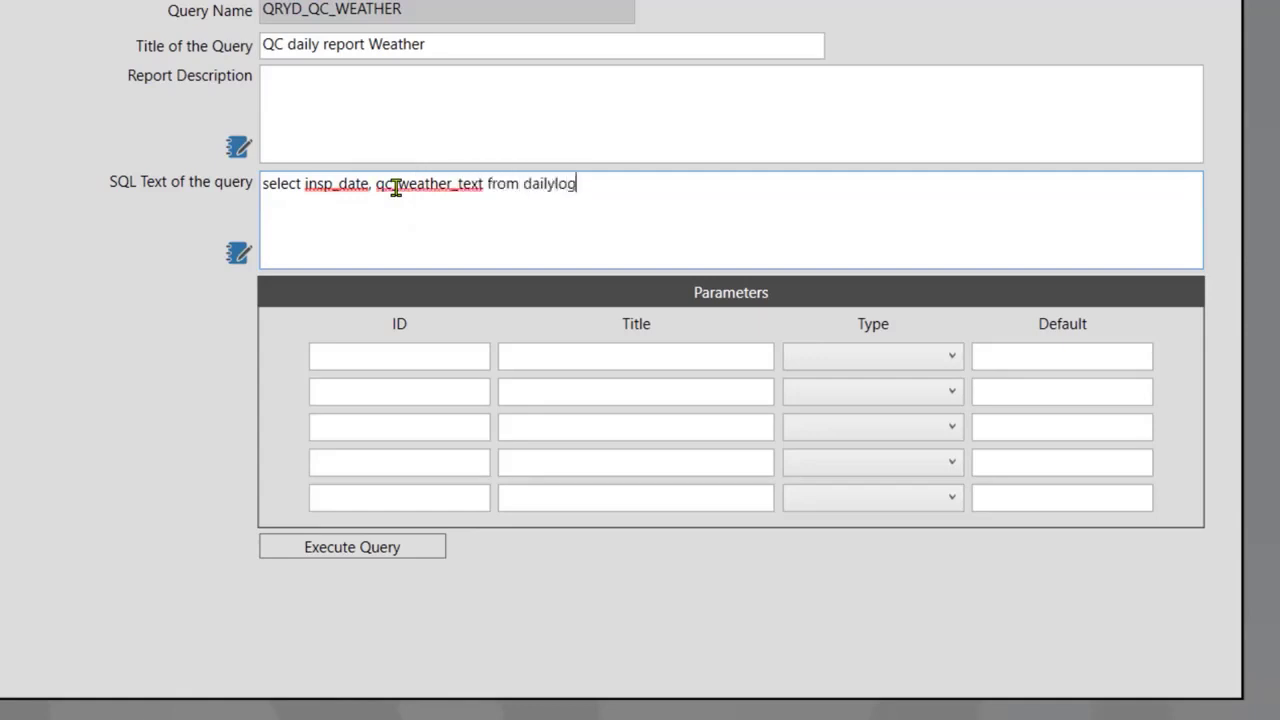
pyautogui.press('Return')
pyautogui.write('where insp')
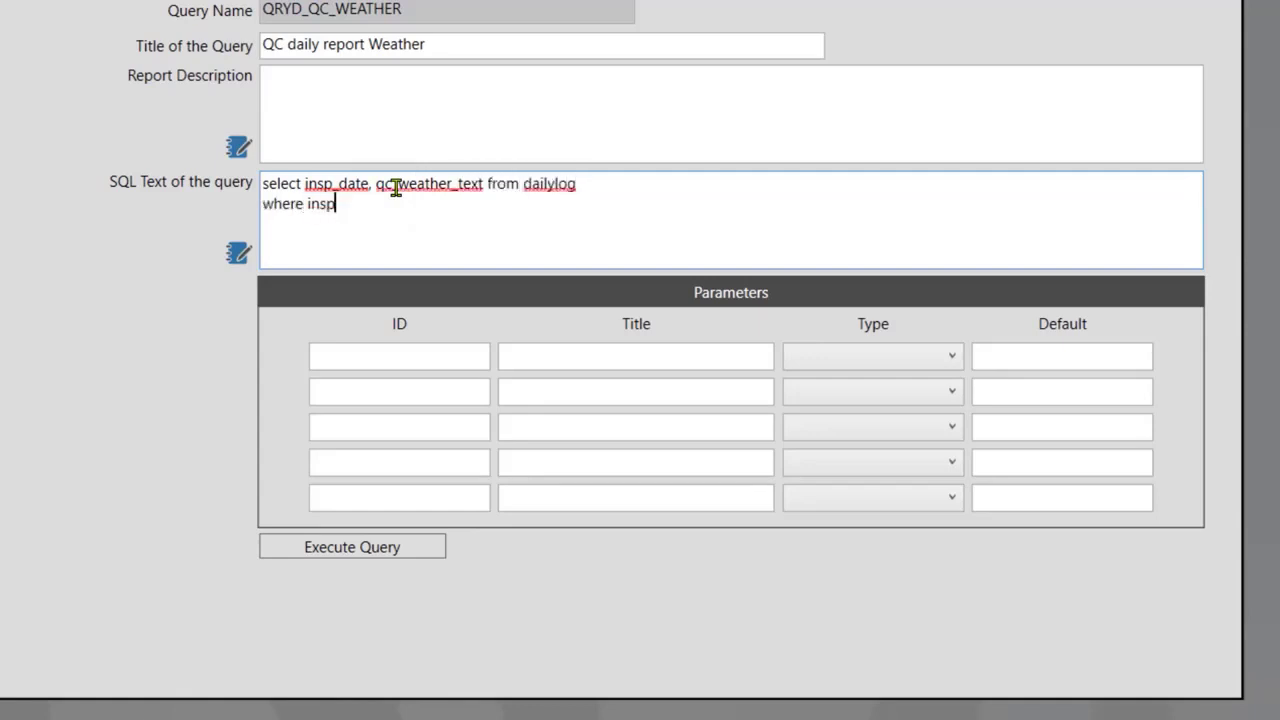
pyautogui.write('_date >')
# Step: Define the first query parameter with ID start_date, title "Start date" and type Date
pyautogui.click(388, 352)
pyautogui.write('date')
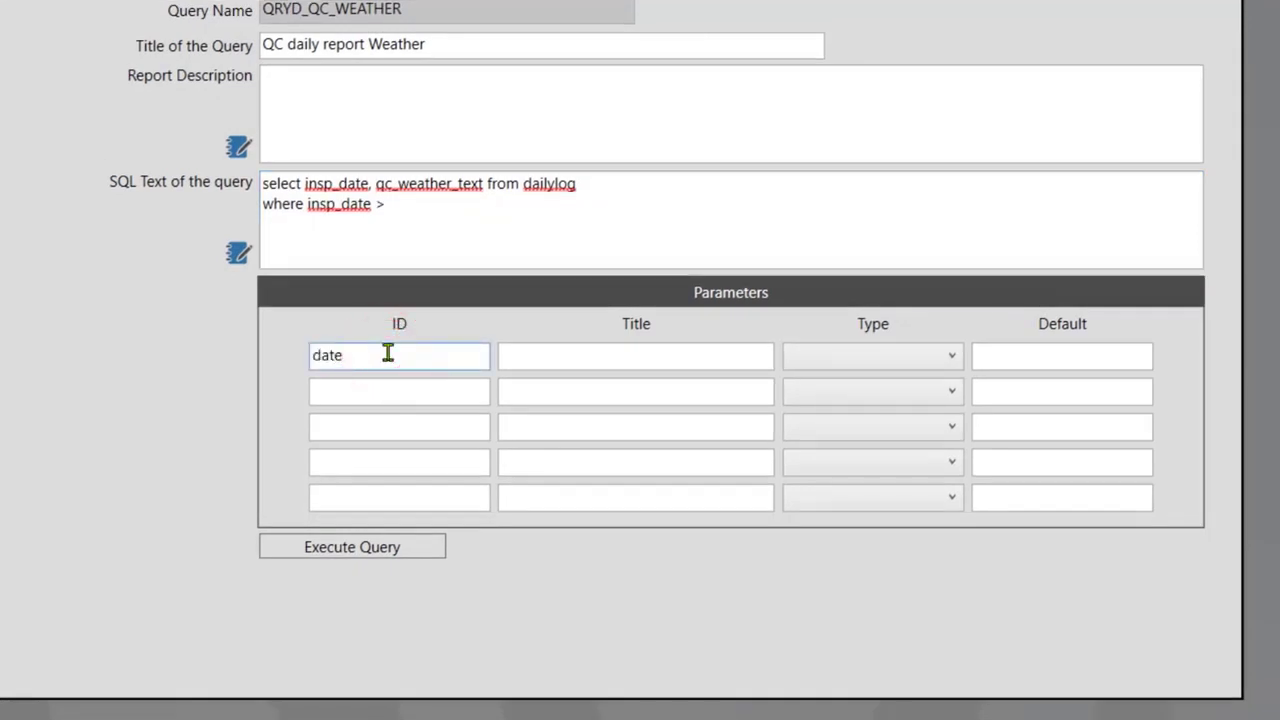
pyautogui.press('Home')
pyautogui.write('start_')
pyautogui.press('Tab')
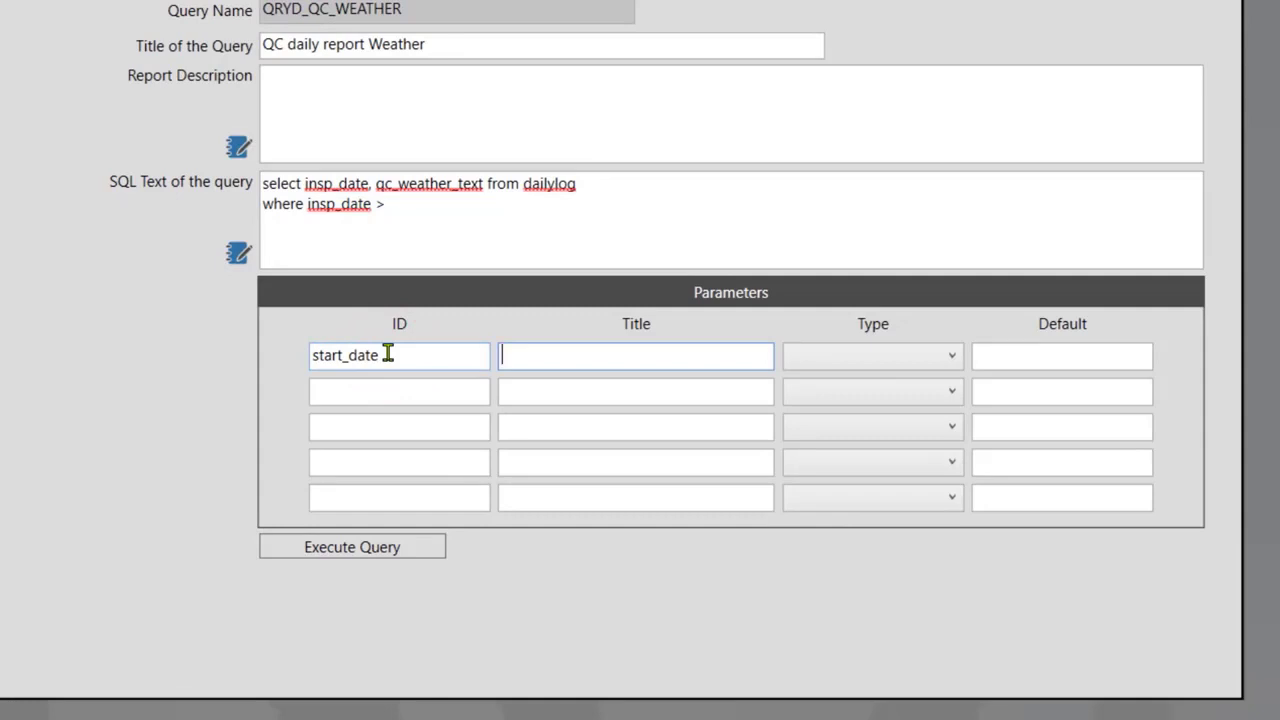
pyautogui.write('Start date')
pyautogui.press('Tab')
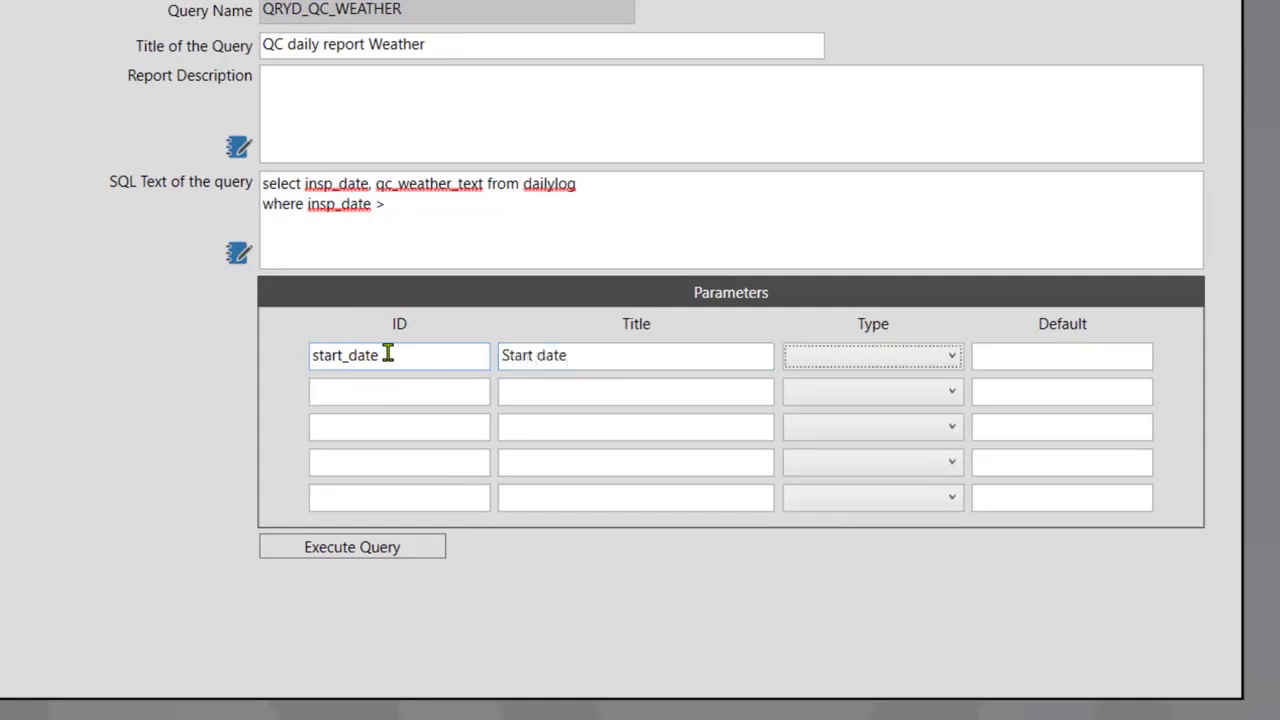
pyautogui.click(840, 362)
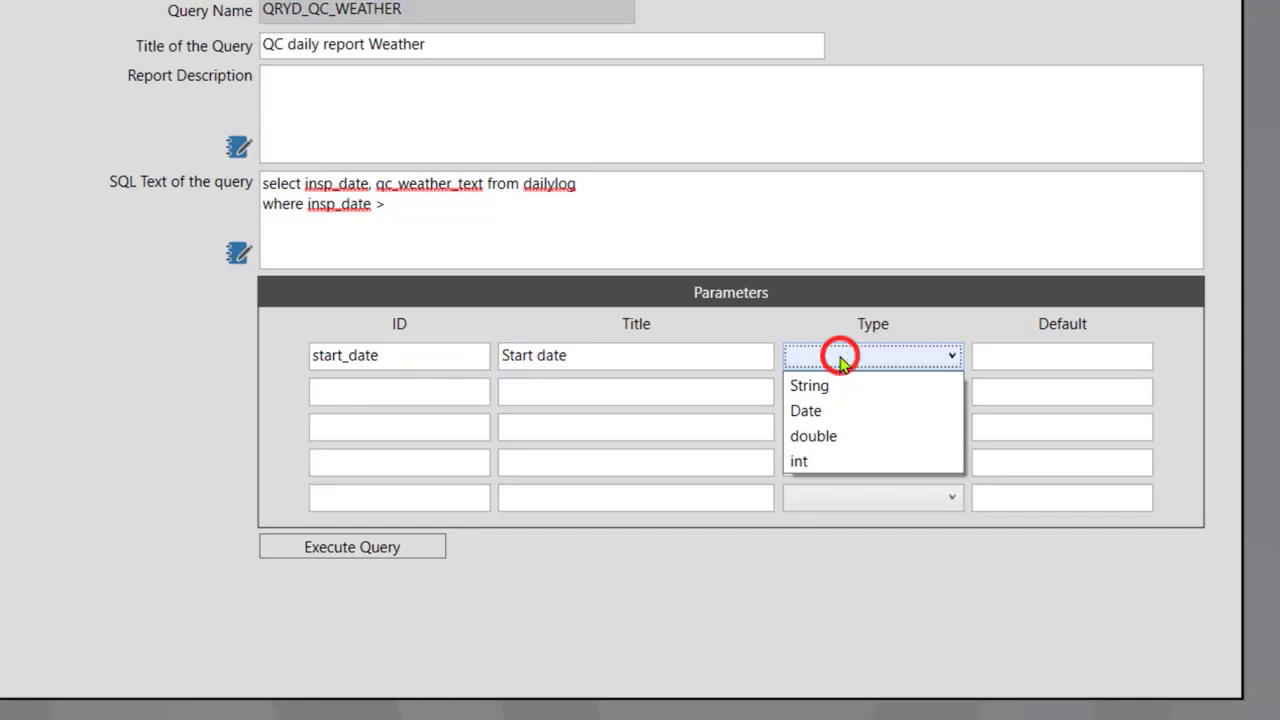
pyautogui.click(866, 409)
pyautogui.click(1000, 354)
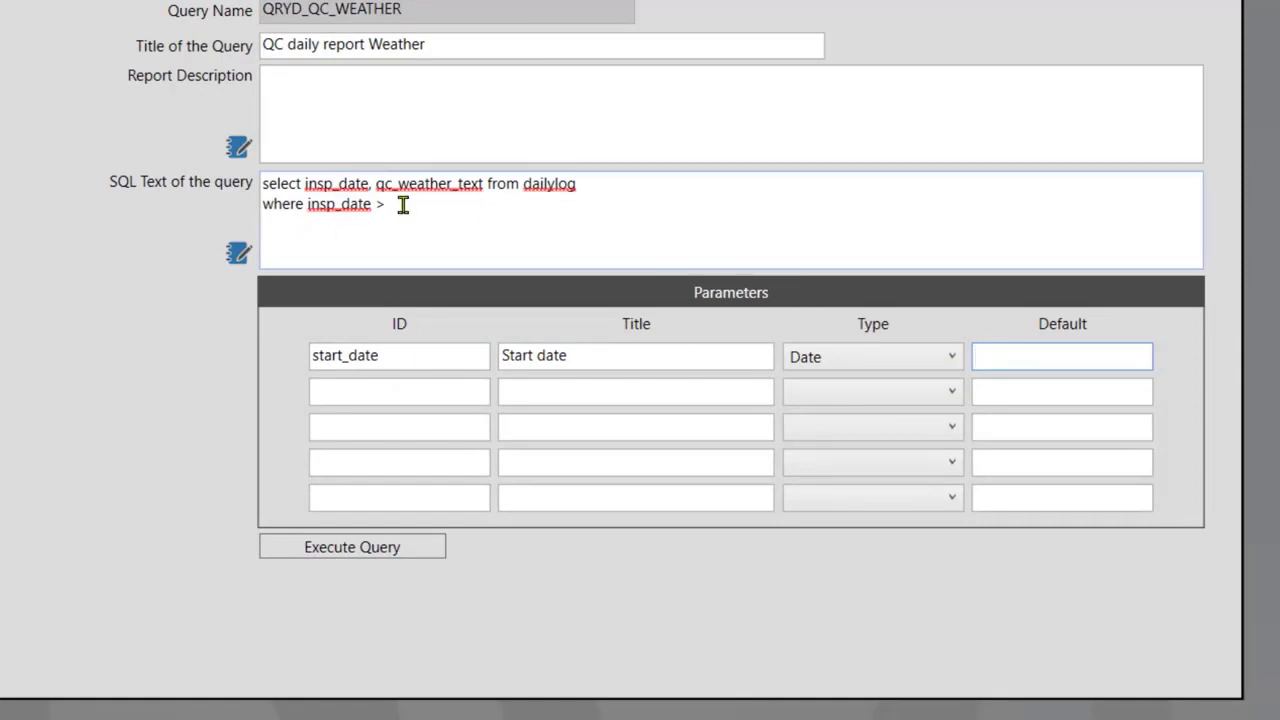
# Step: Complete the SQL date condition with the :start_date parameter and add a third line "and contract_id ="
pyautogui.click(403, 204)
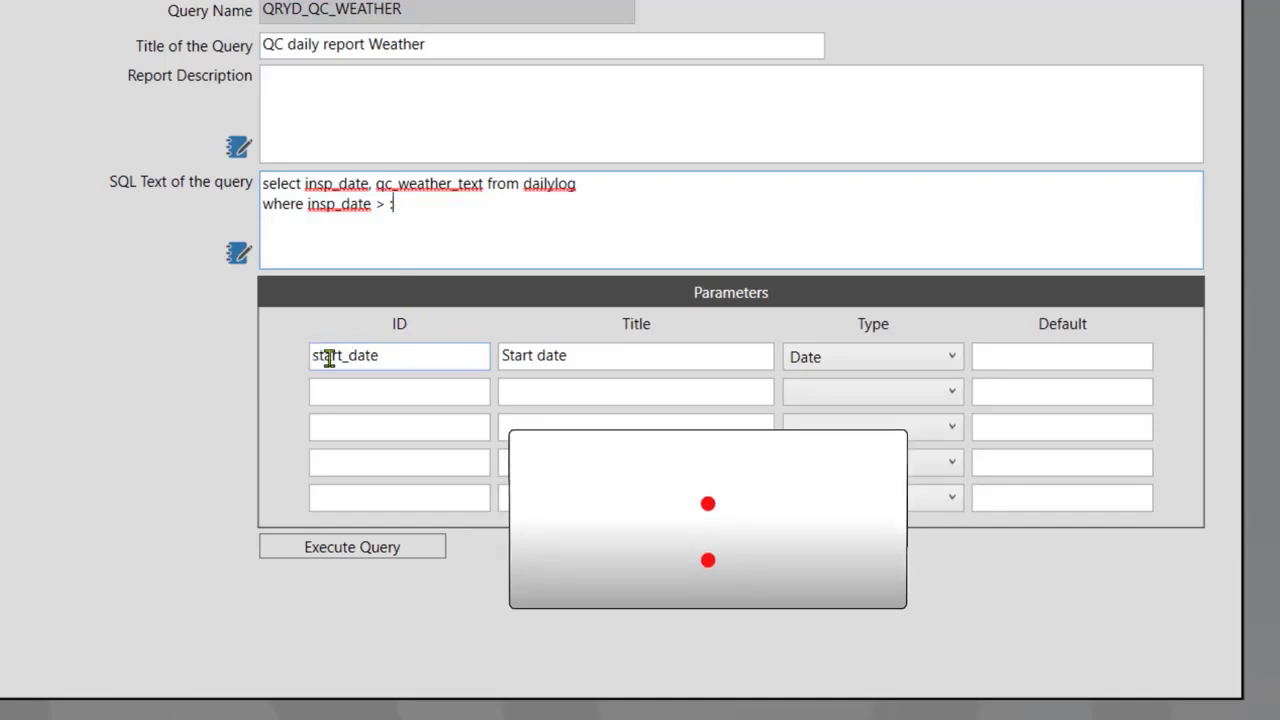
pyautogui.click(389, 354)
pyautogui.click(397, 212)
pyautogui.write('star')
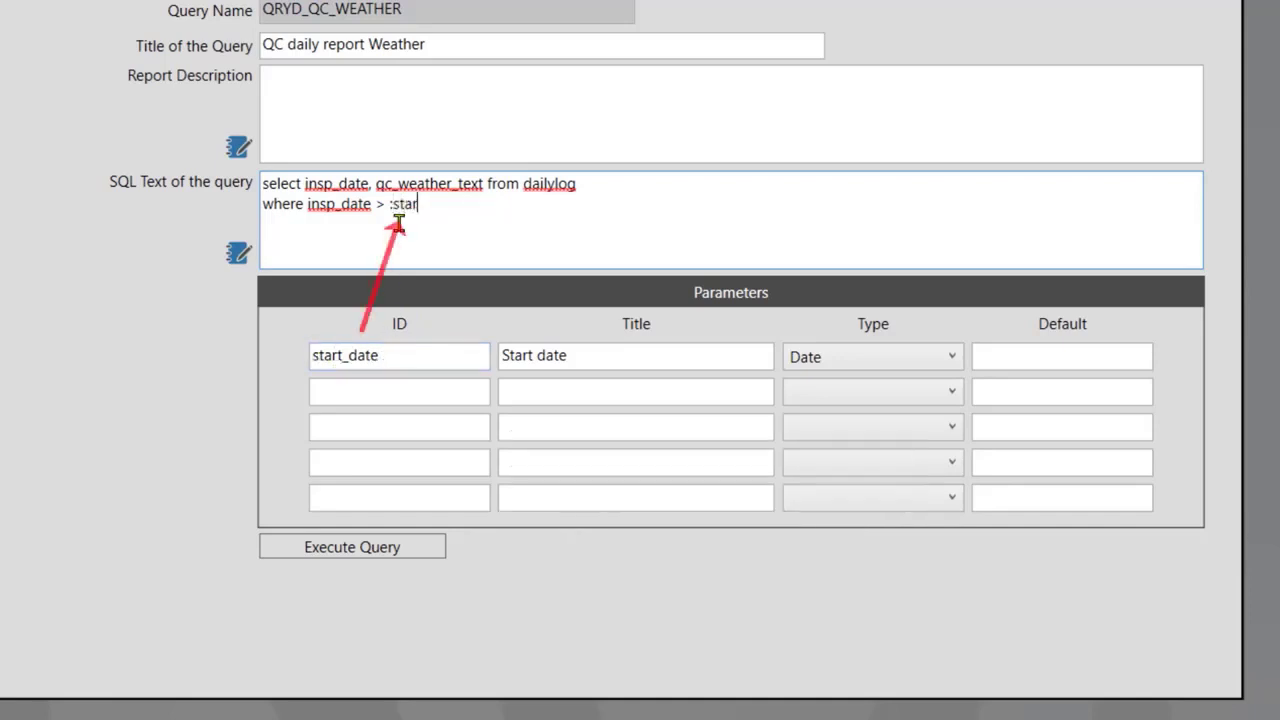
pyautogui.write('t_date')
pyautogui.write(':st')
pyautogui.write('art_date and')
pyautogui.write(' contracto_')
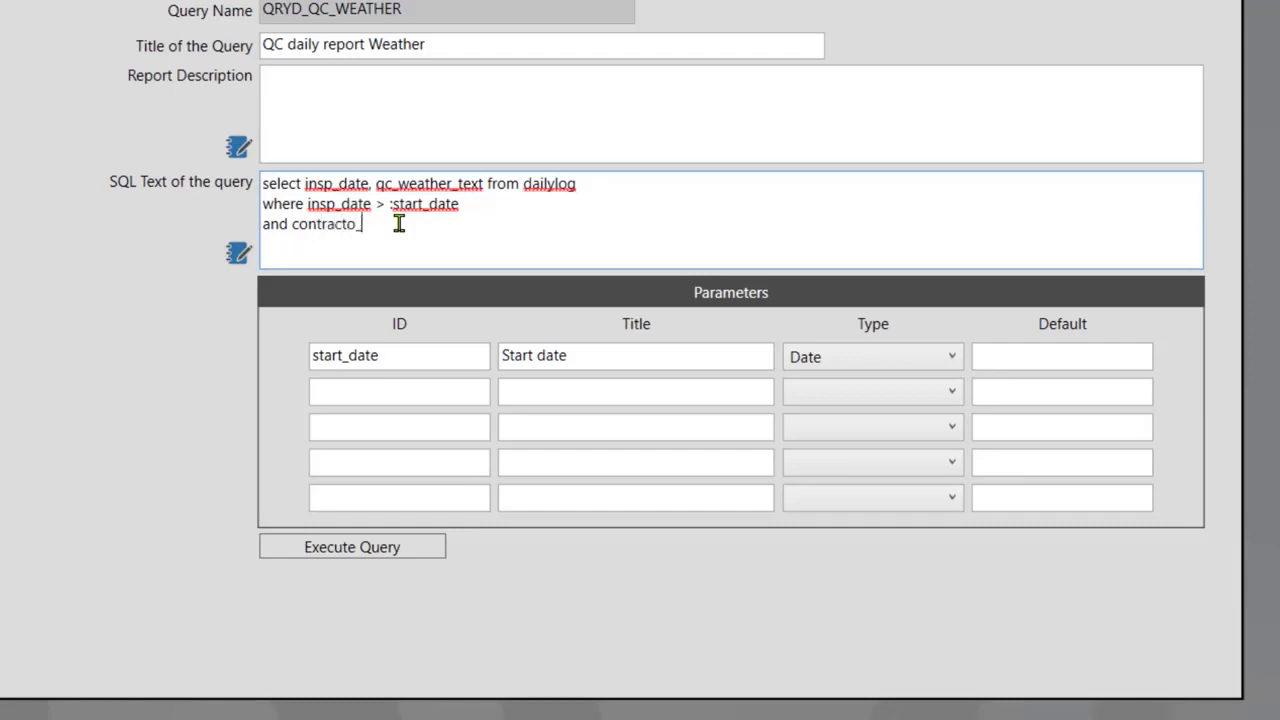
pyautogui.press('BackSpace')
pyautogui.write('_id =')
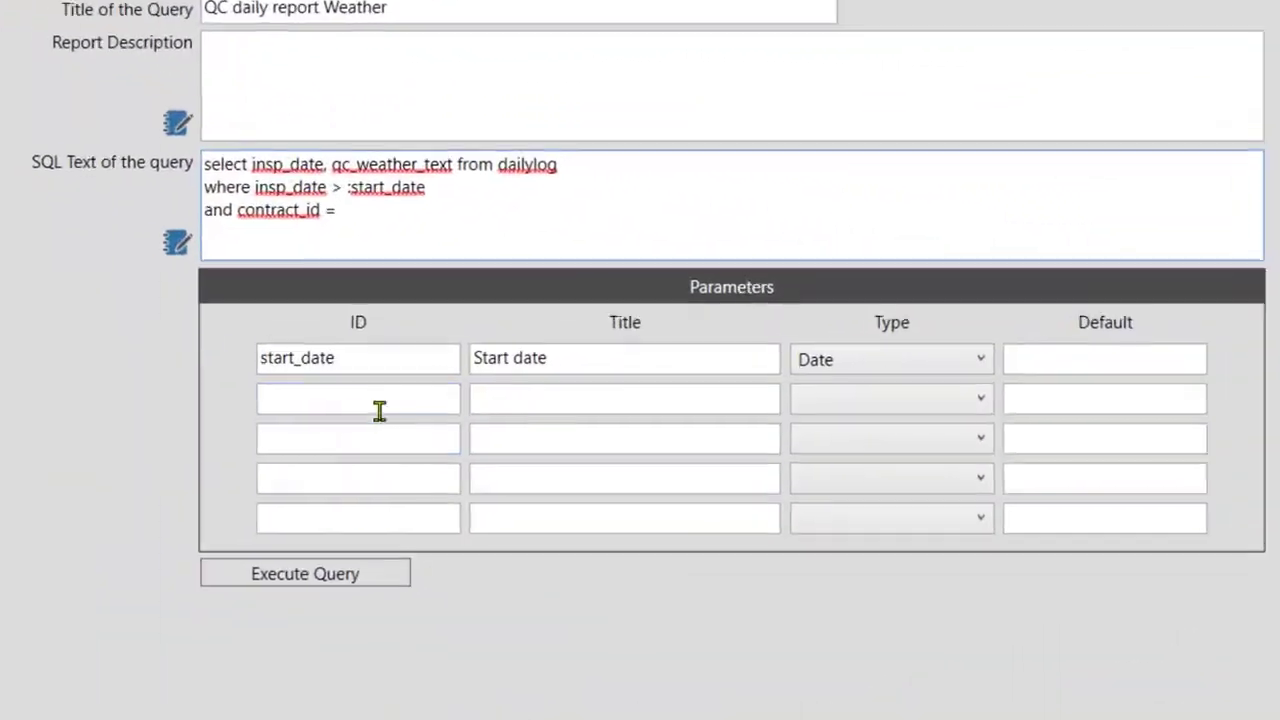
# Step: Define the second query parameter with ID contractId, title "Contract ID" and type String
pyautogui.click(367, 399)
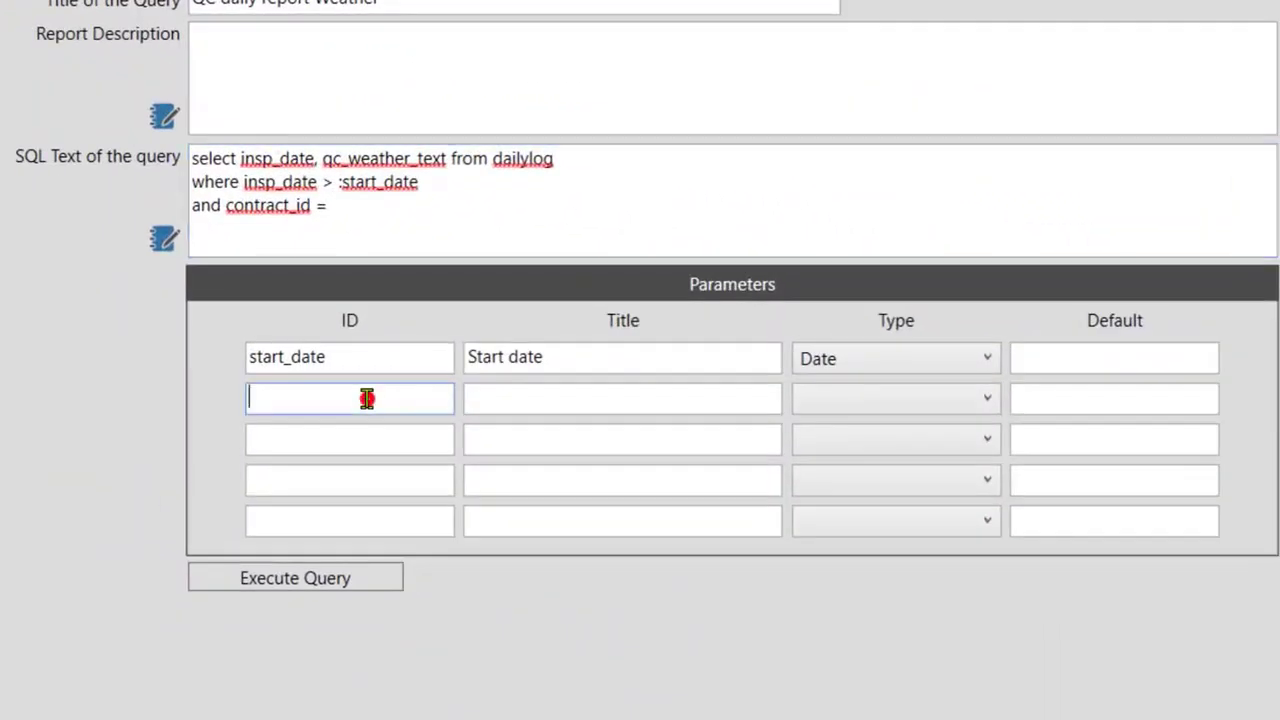
pyautogui.write('contractId')
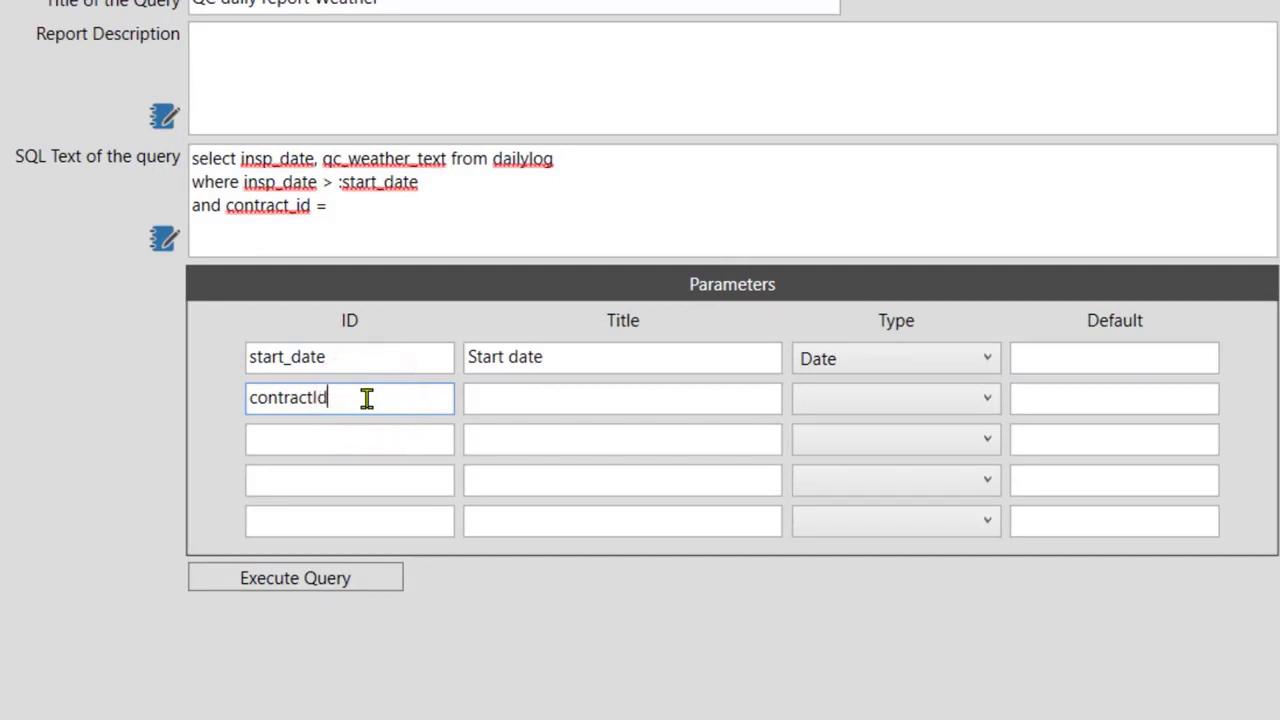
pyautogui.press('Tab')
pyautogui.write('Contractor')
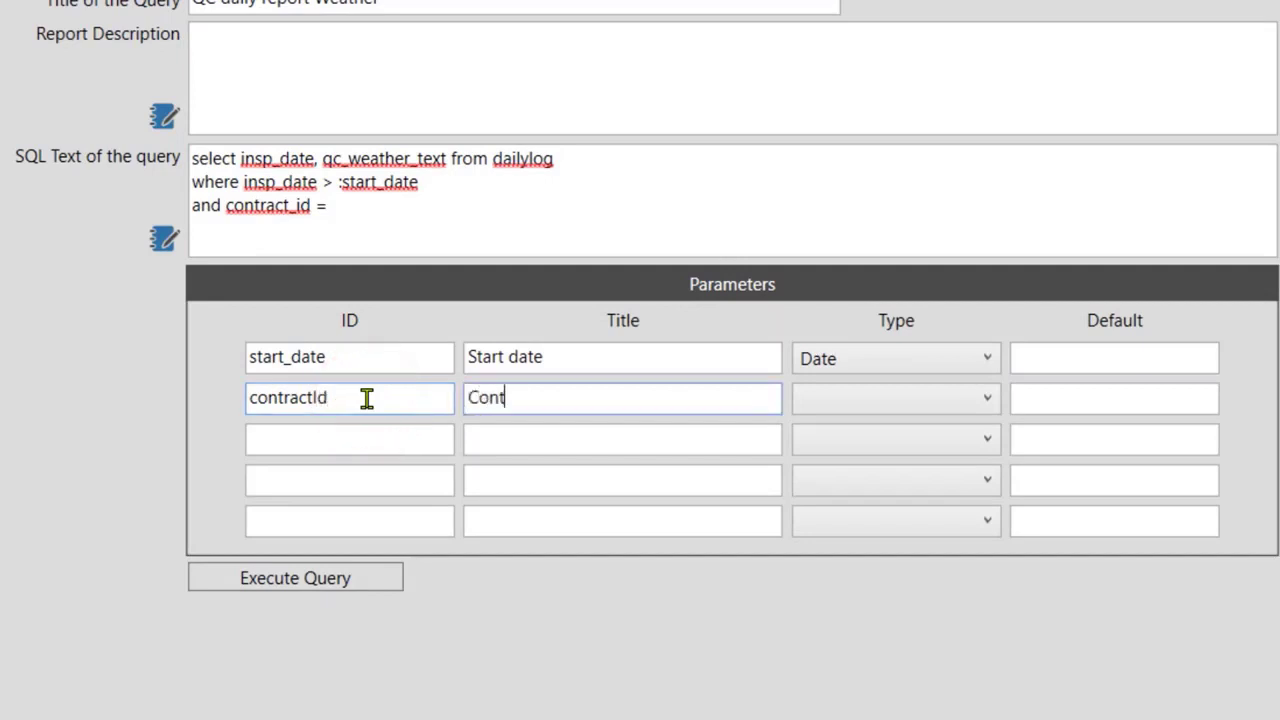
pyautogui.press('BackSpace')
pyautogui.press('BackSpace')
pyautogui.write('ID')
pyautogui.click(838, 400)
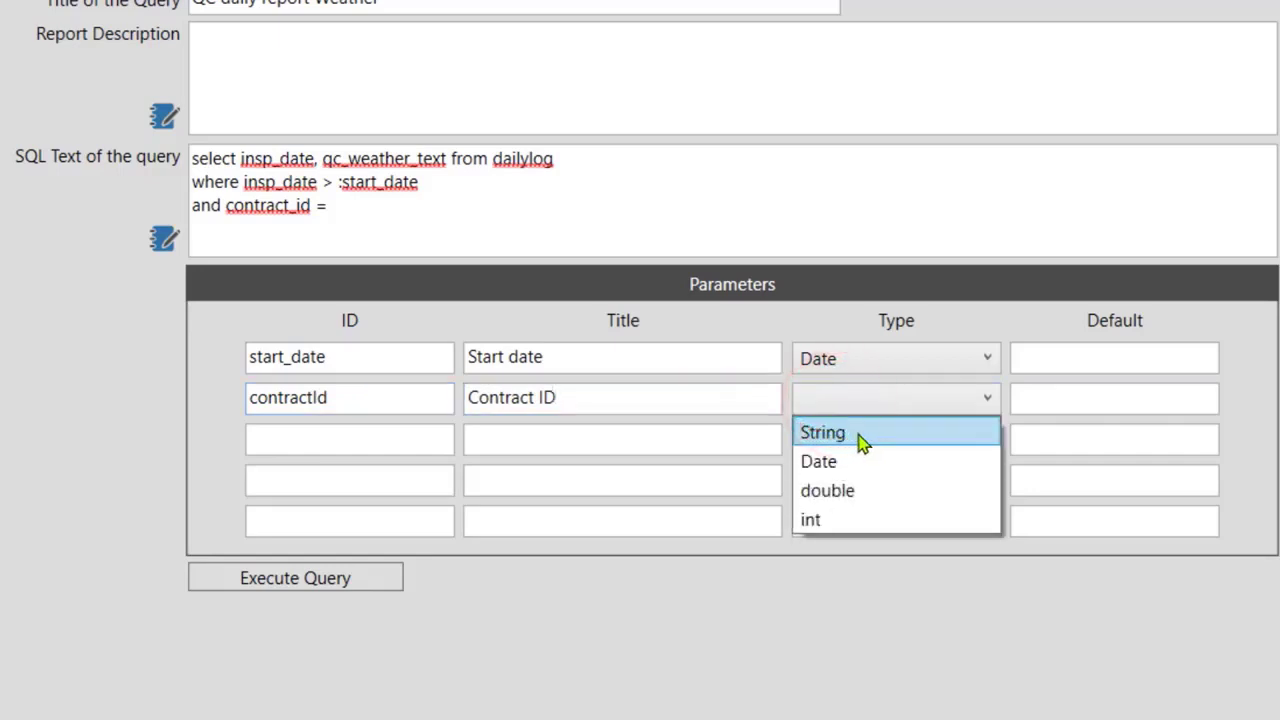
pyautogui.click(860, 440)
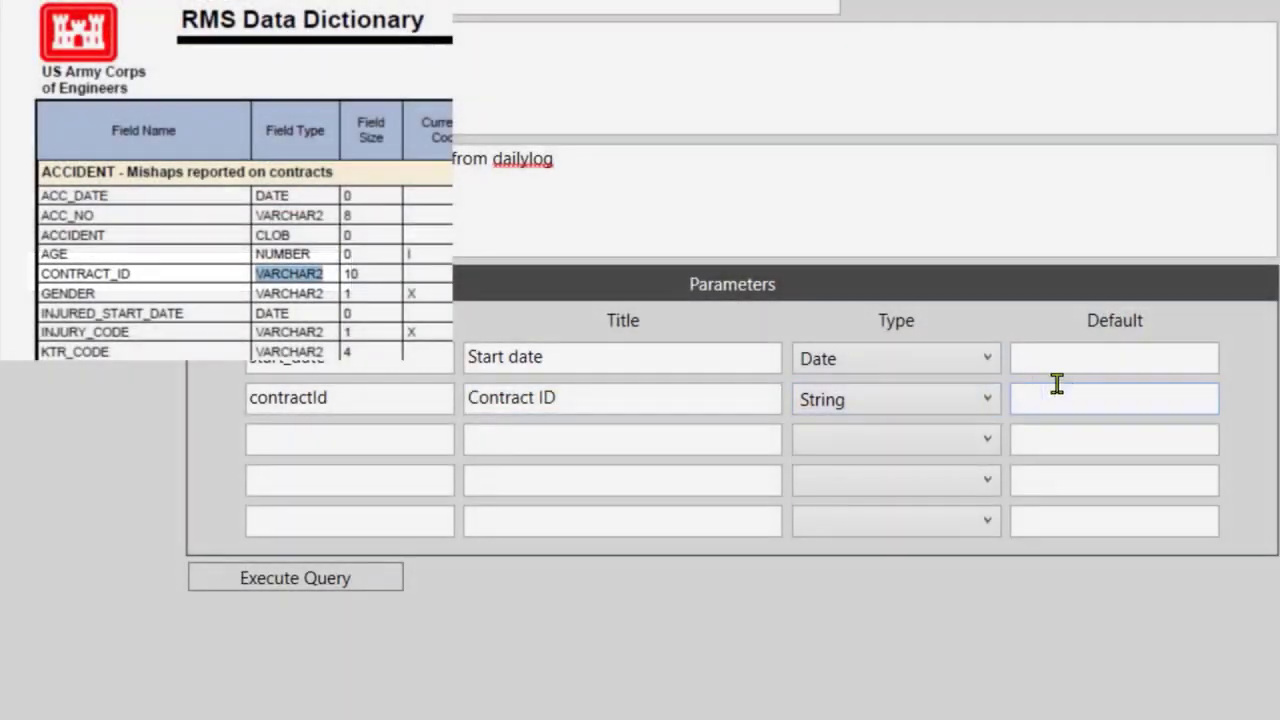
# Step: Set the Contract ID parameter's default to E1001660 and complete the SQL contract condition with :contractId
pyautogui.click(1093, 395)
pyautogui.click(1093, 395)
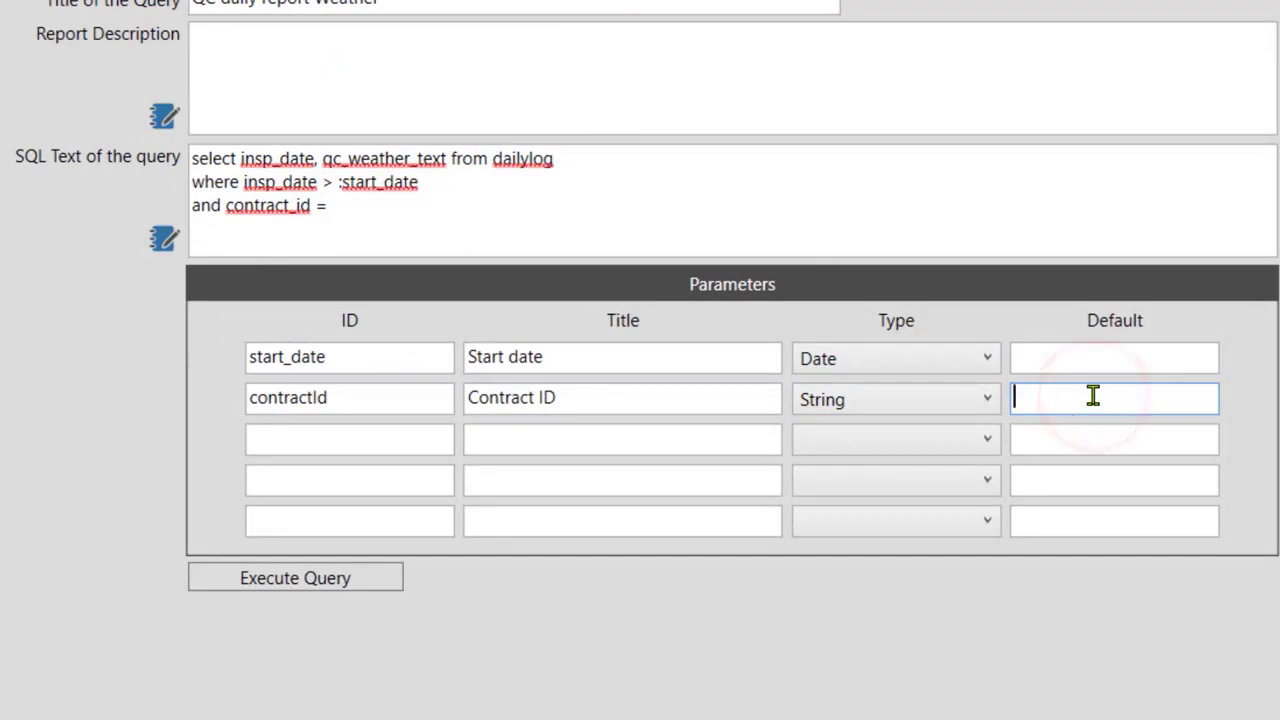
pyautogui.write('E1001660')
pyautogui.click(356, 207)
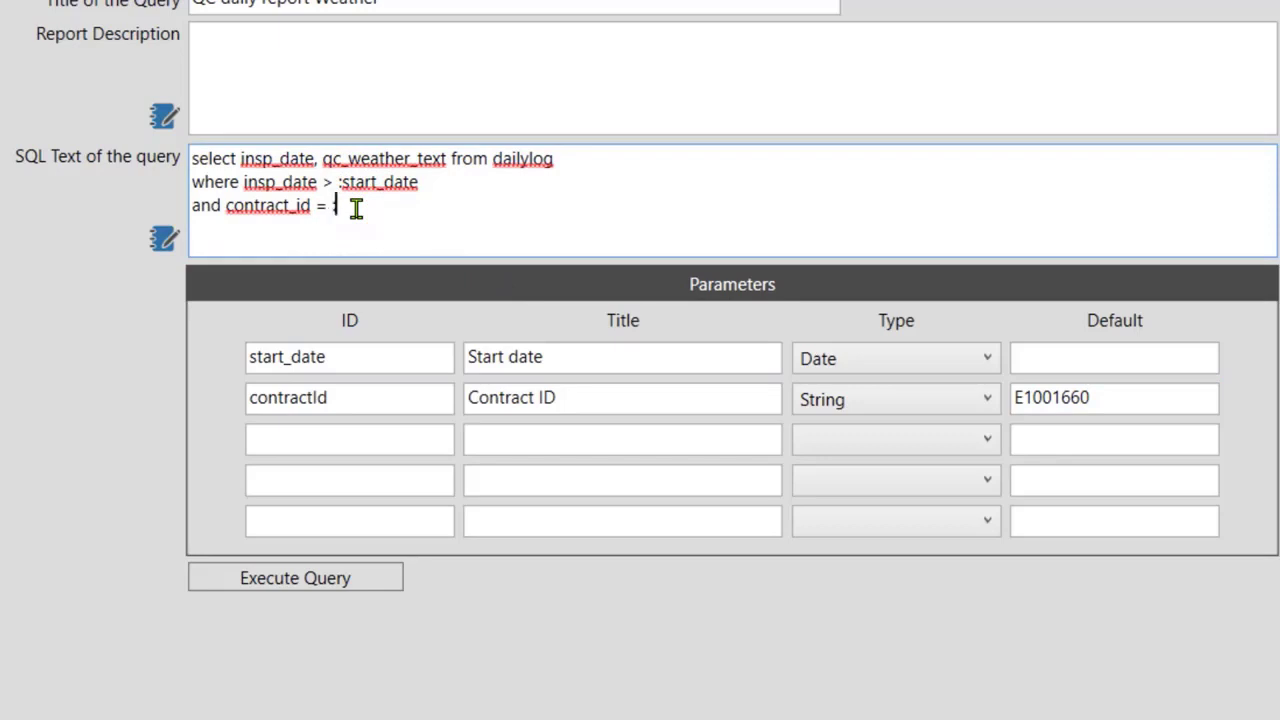
pyautogui.write(':contractId')
# Step: Try to execute the query with start date 6/8/2021 and the default contract ID
pyautogui.click(362, 579)
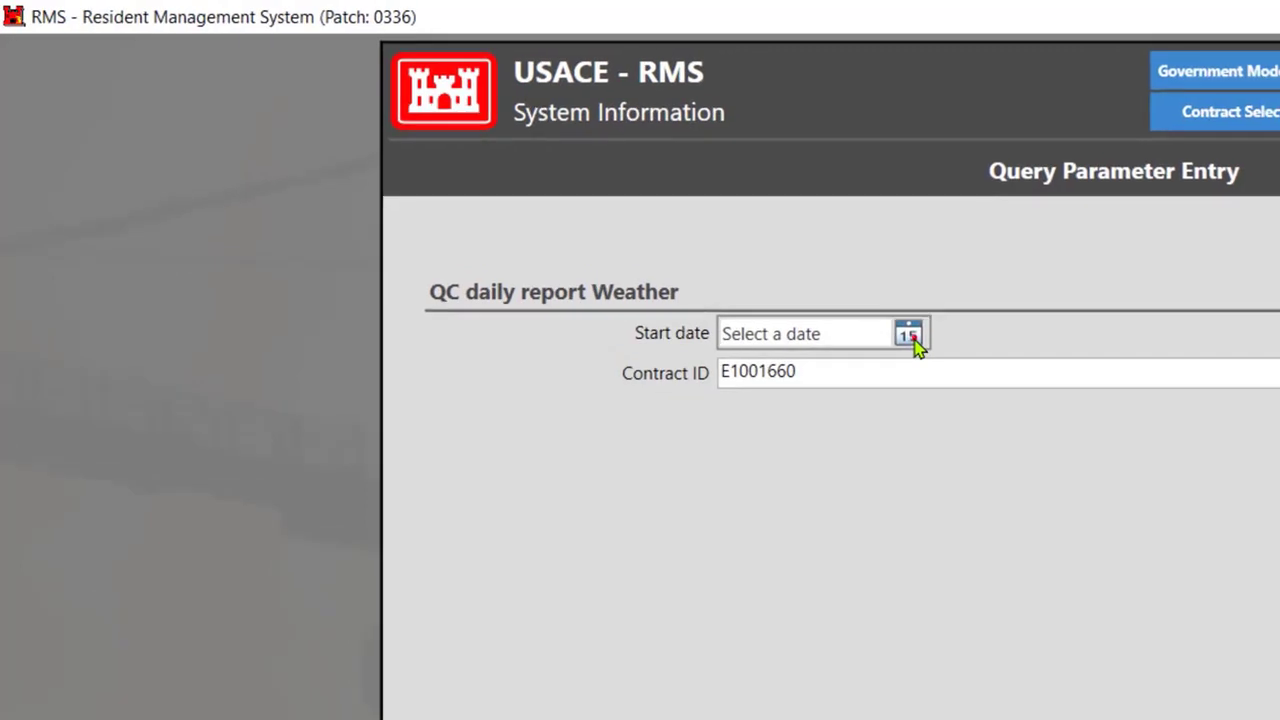
pyautogui.click(522, 192)
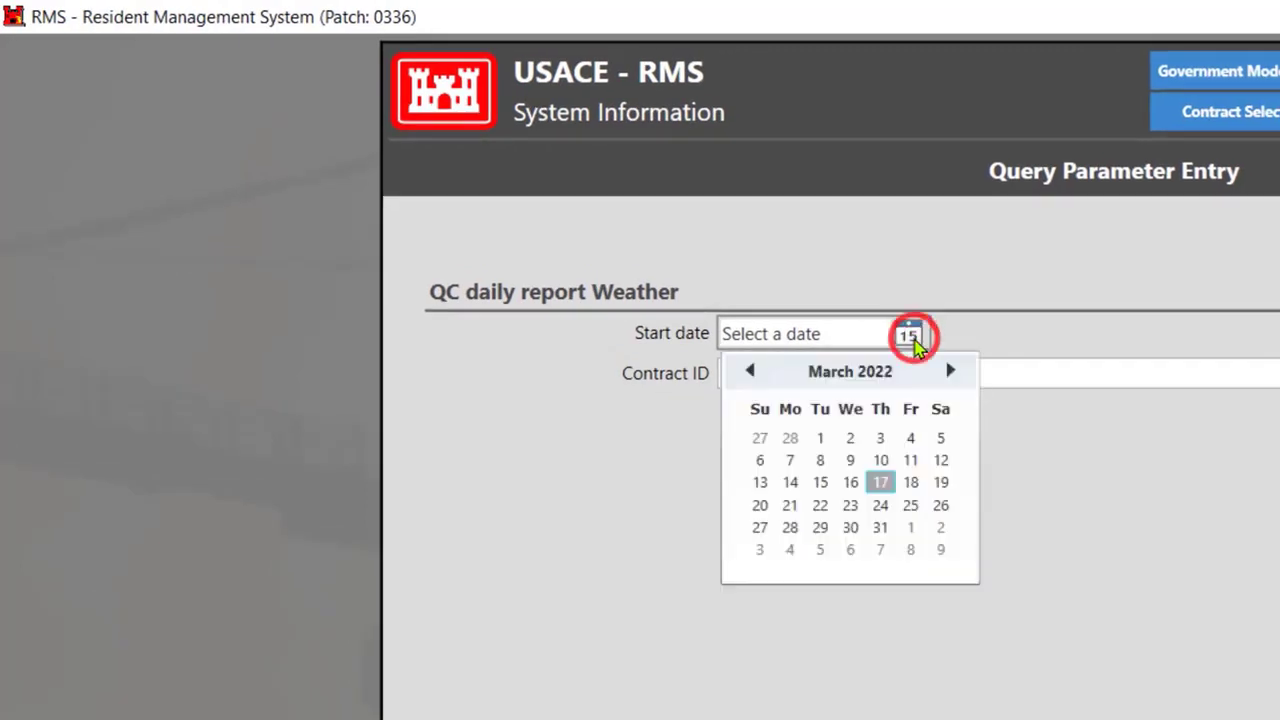
pyautogui.click(835, 372)
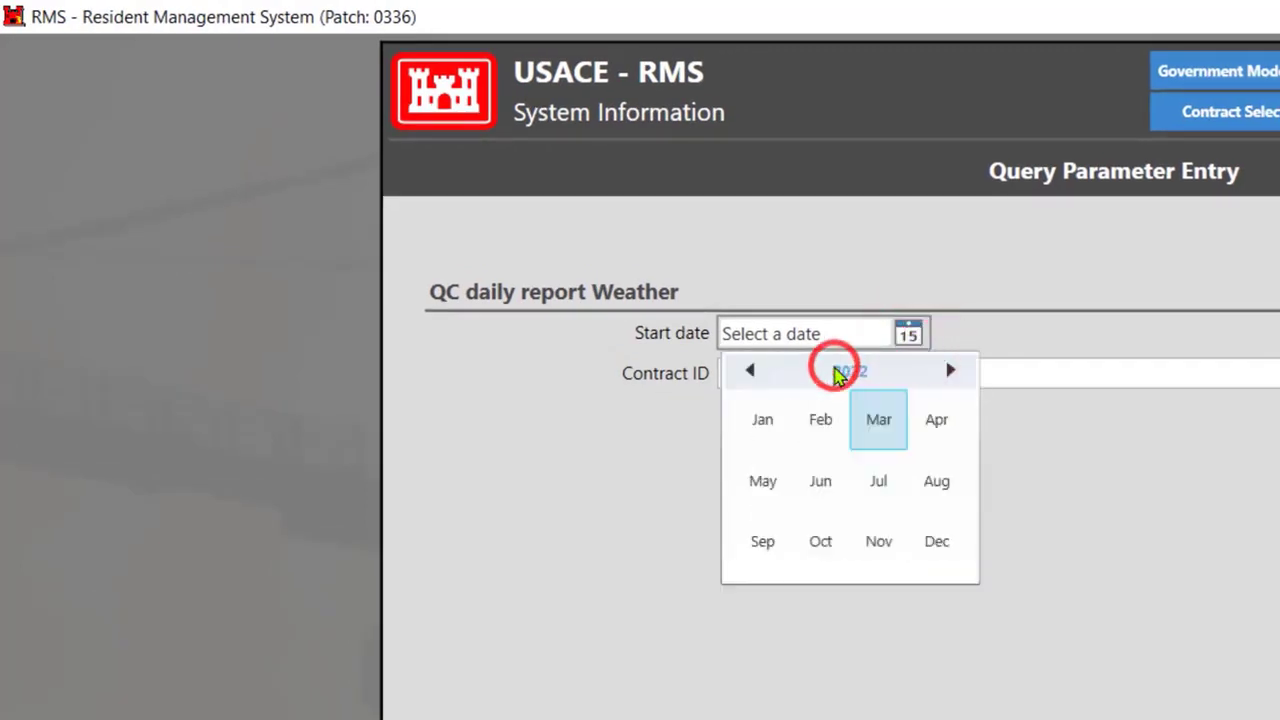
pyautogui.click(835, 372)
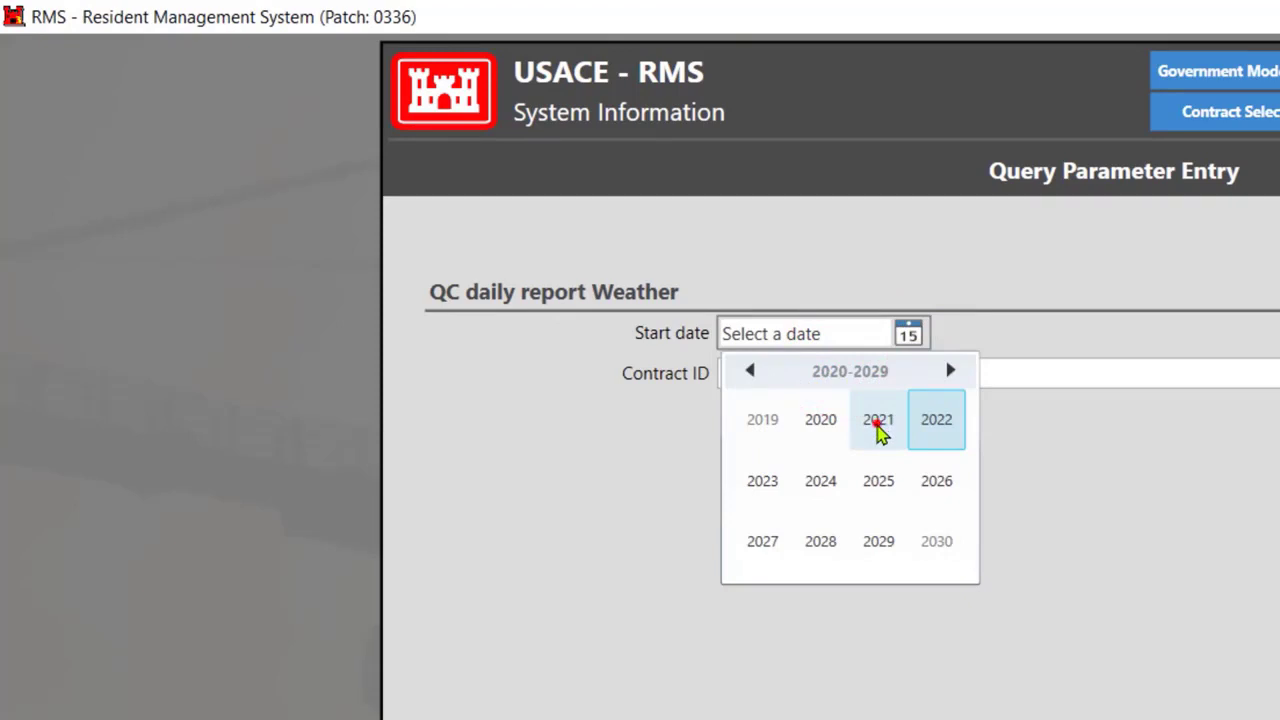
pyautogui.click(878, 425)
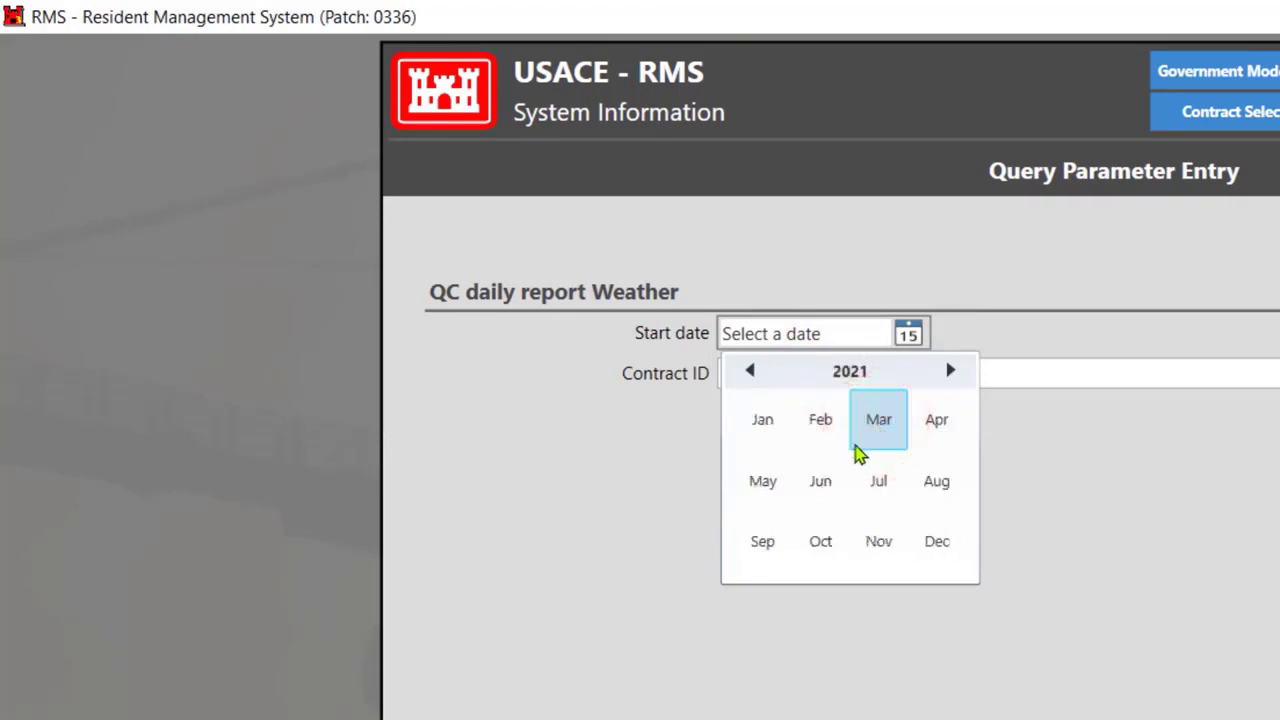
pyautogui.click(821, 482)
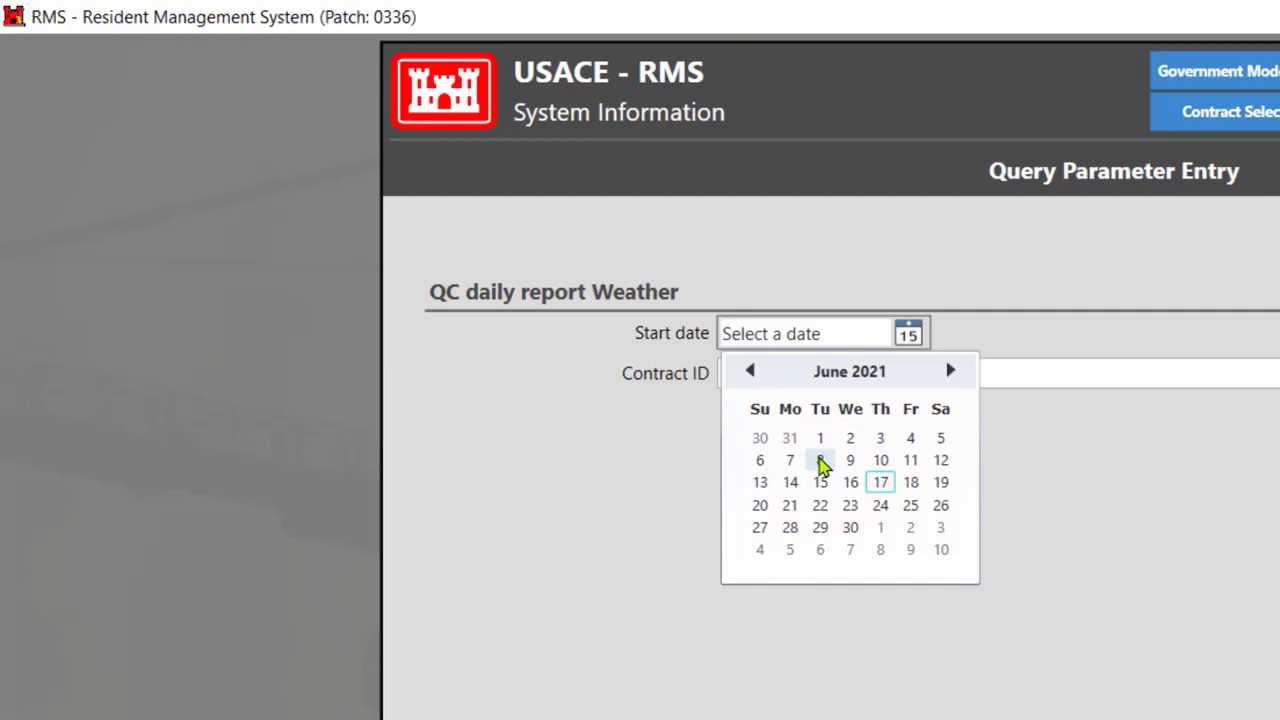
pyautogui.click(820, 460)
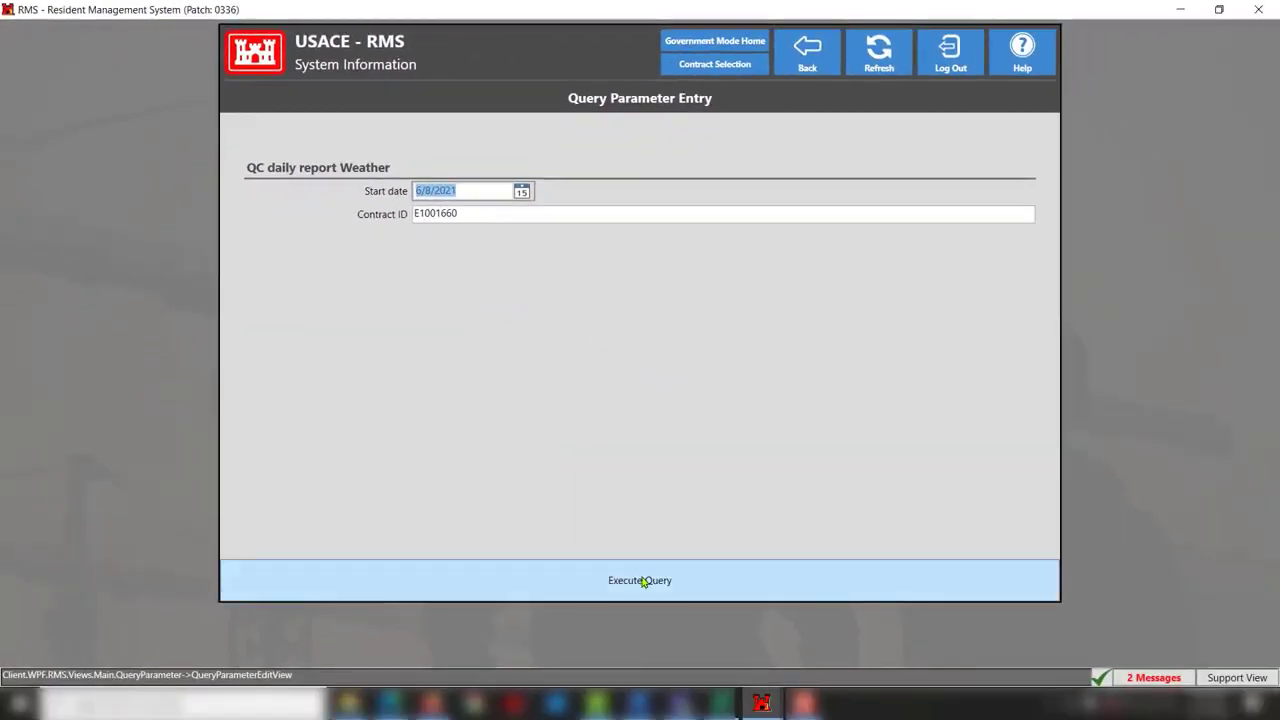
pyautogui.click(643, 582)
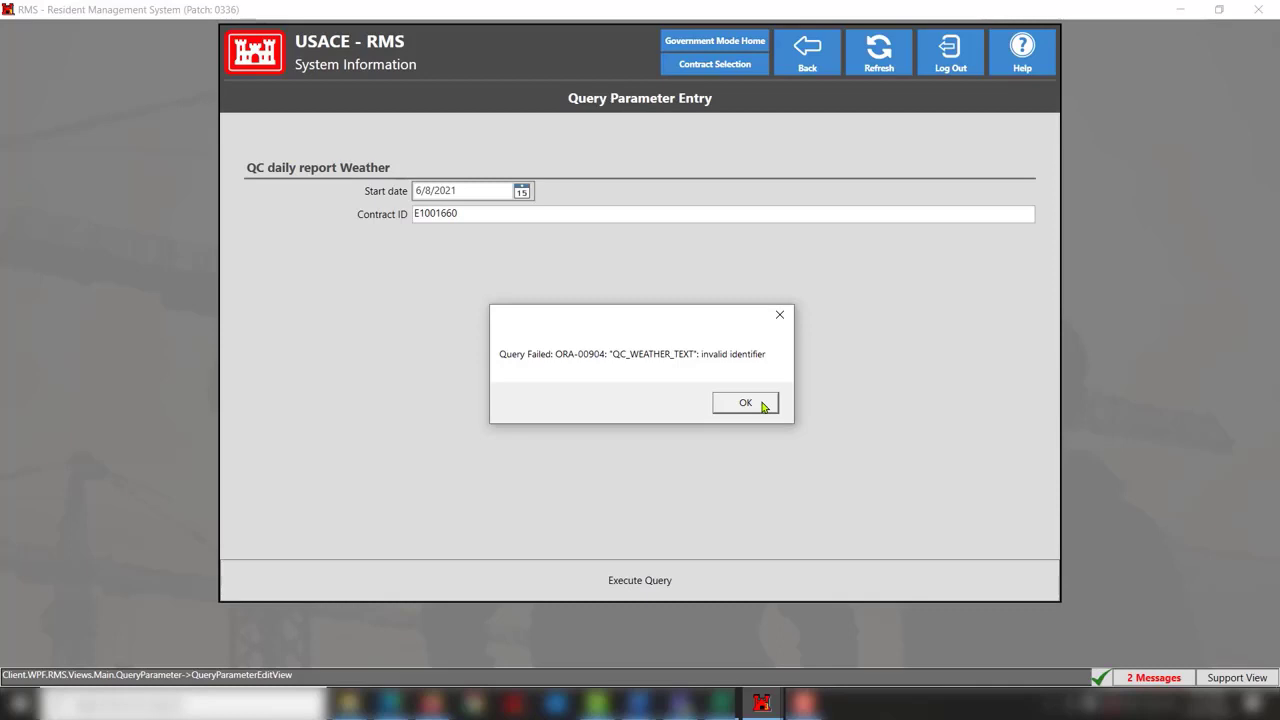
pyautogui.click(762, 405)
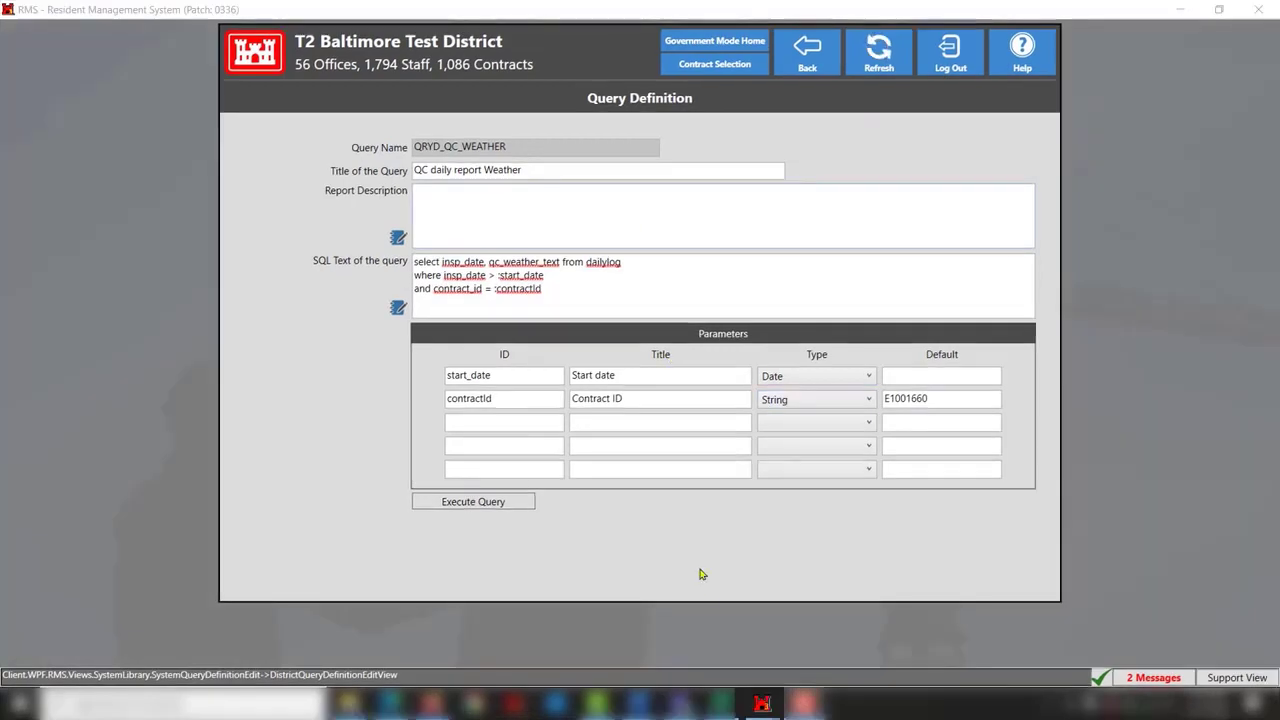
# Step: Preview the RMS Data Dictionary report for the DAILYLOG table and look up the exact name of the QC weather field
pyautogui.moveTo(762, 703)
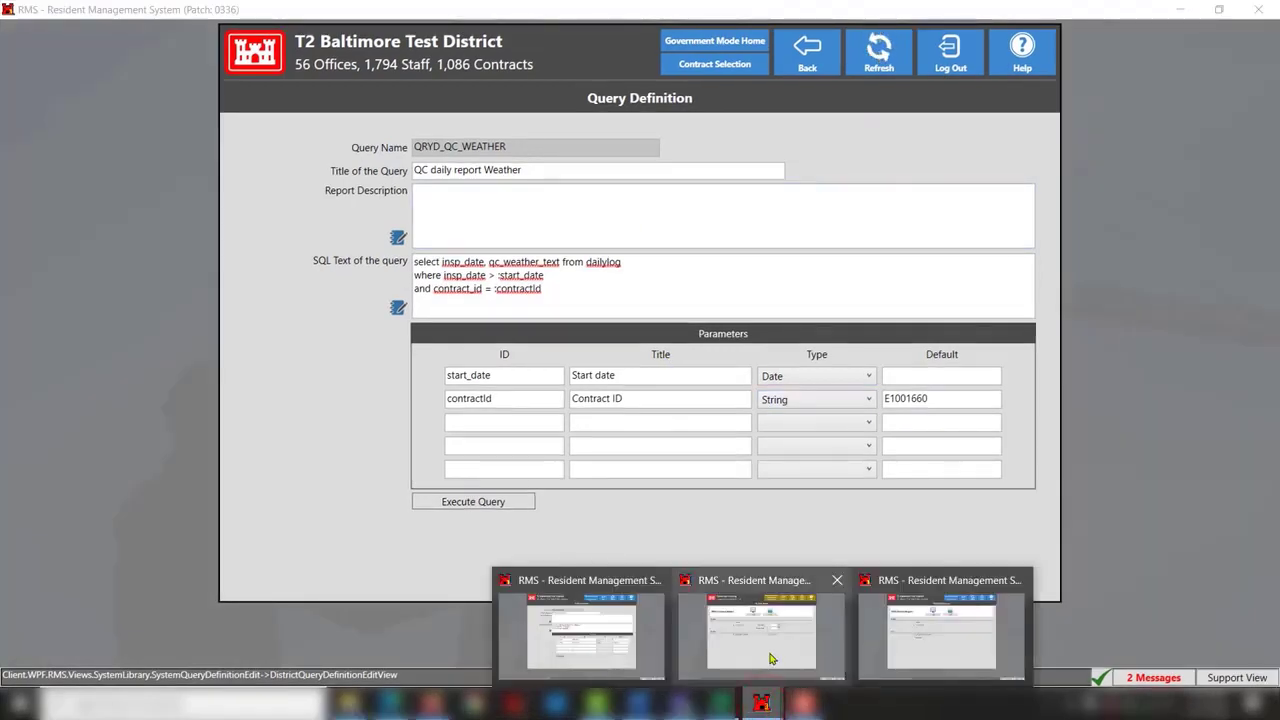
pyautogui.click(891, 638)
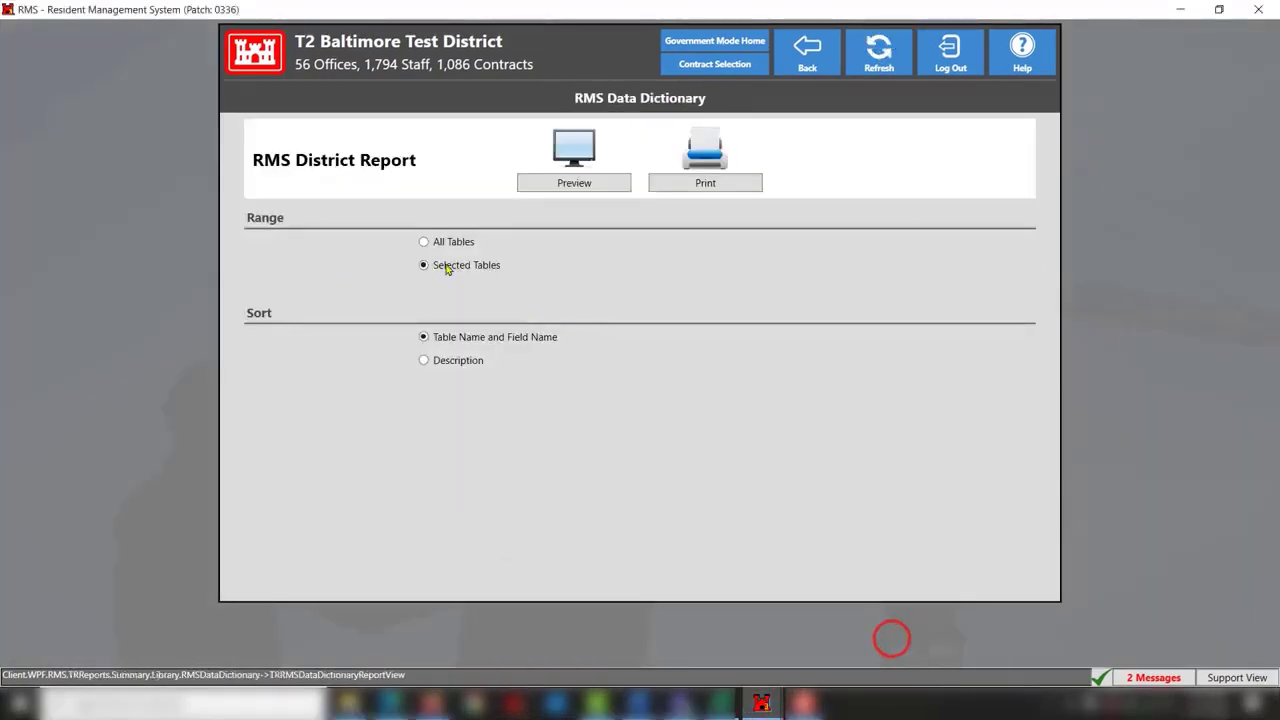
pyautogui.click(591, 180)
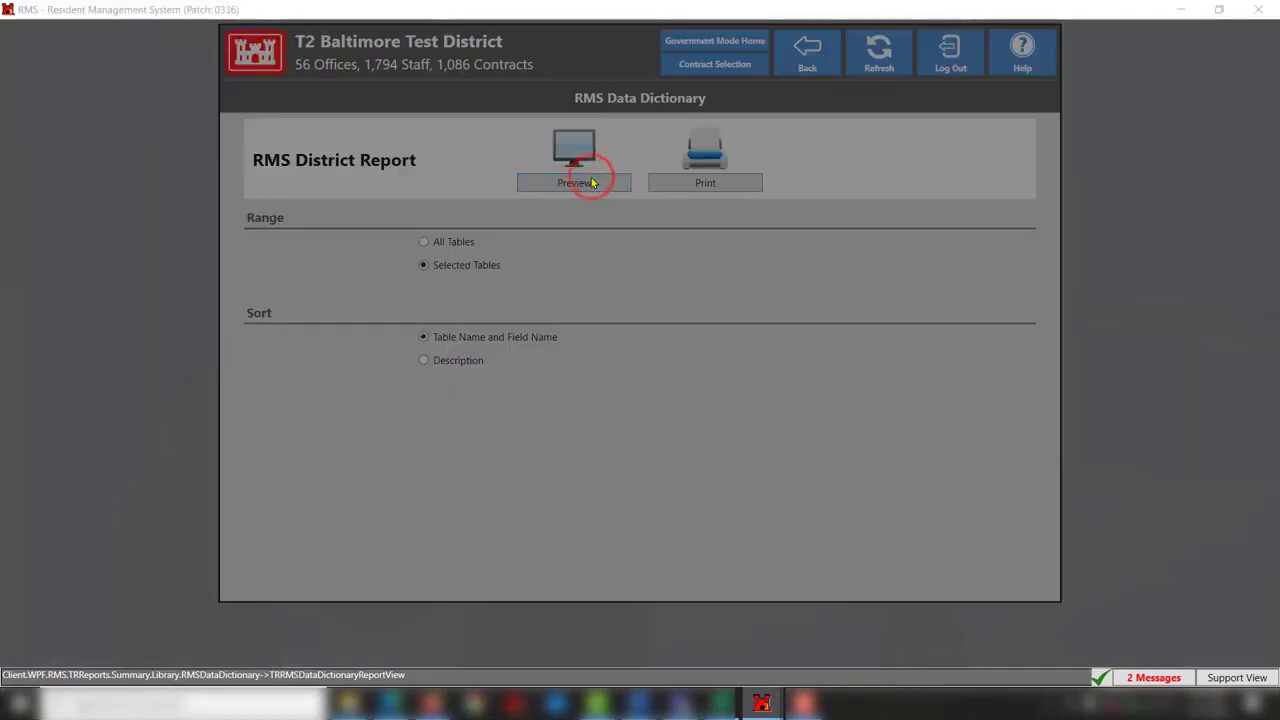
pyautogui.write('qc')
pyautogui.press('BackSpace')
pyautogui.press('BackSpace')
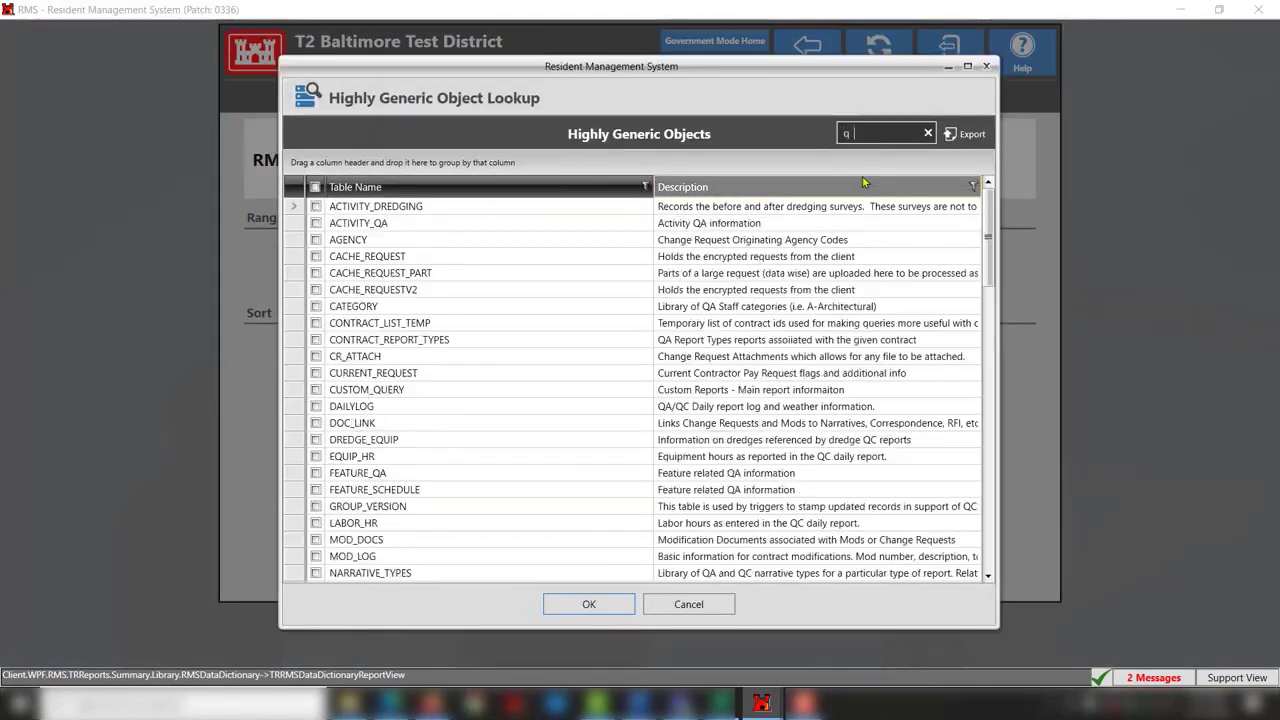
pyautogui.write('daily')
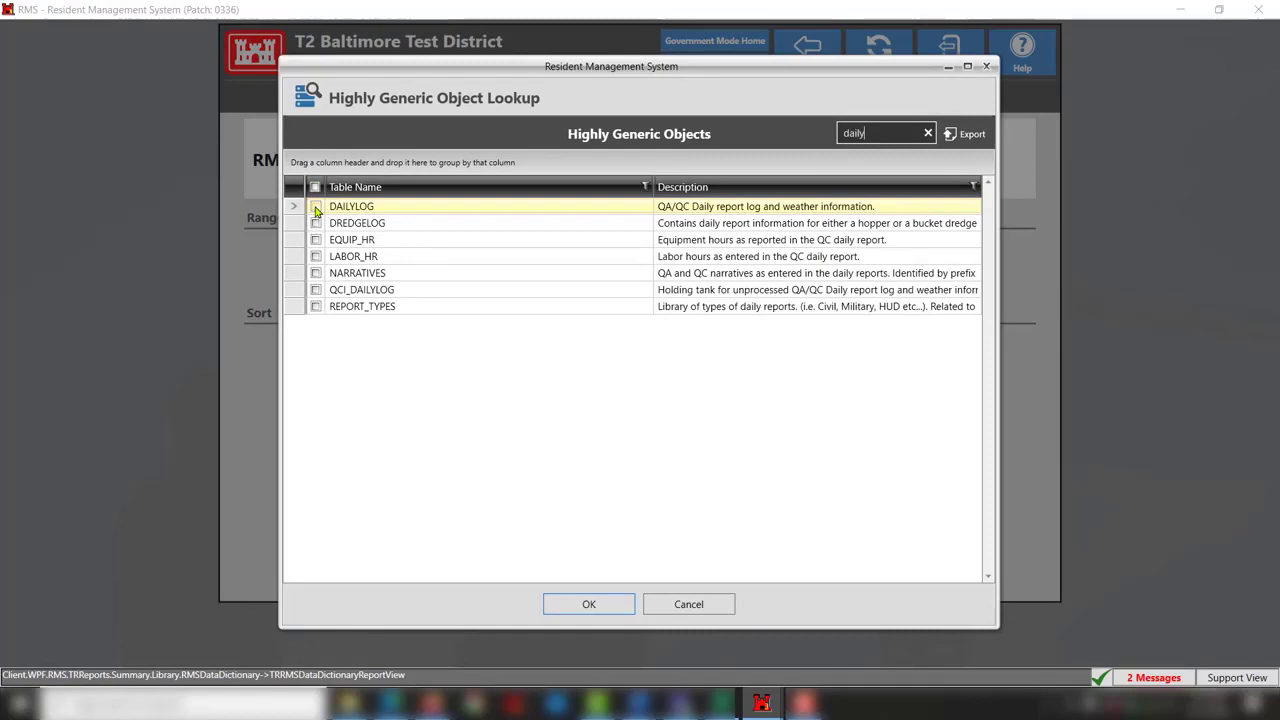
pyautogui.click(316, 206)
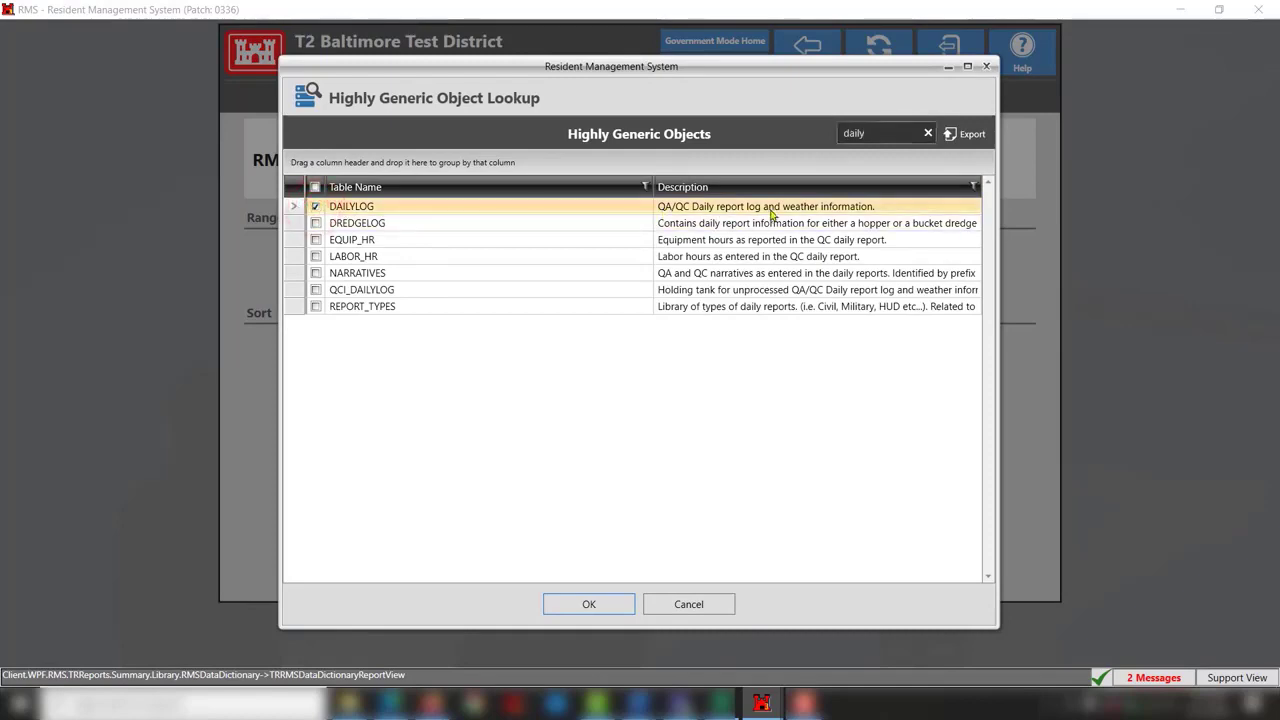
pyautogui.click(588, 605)
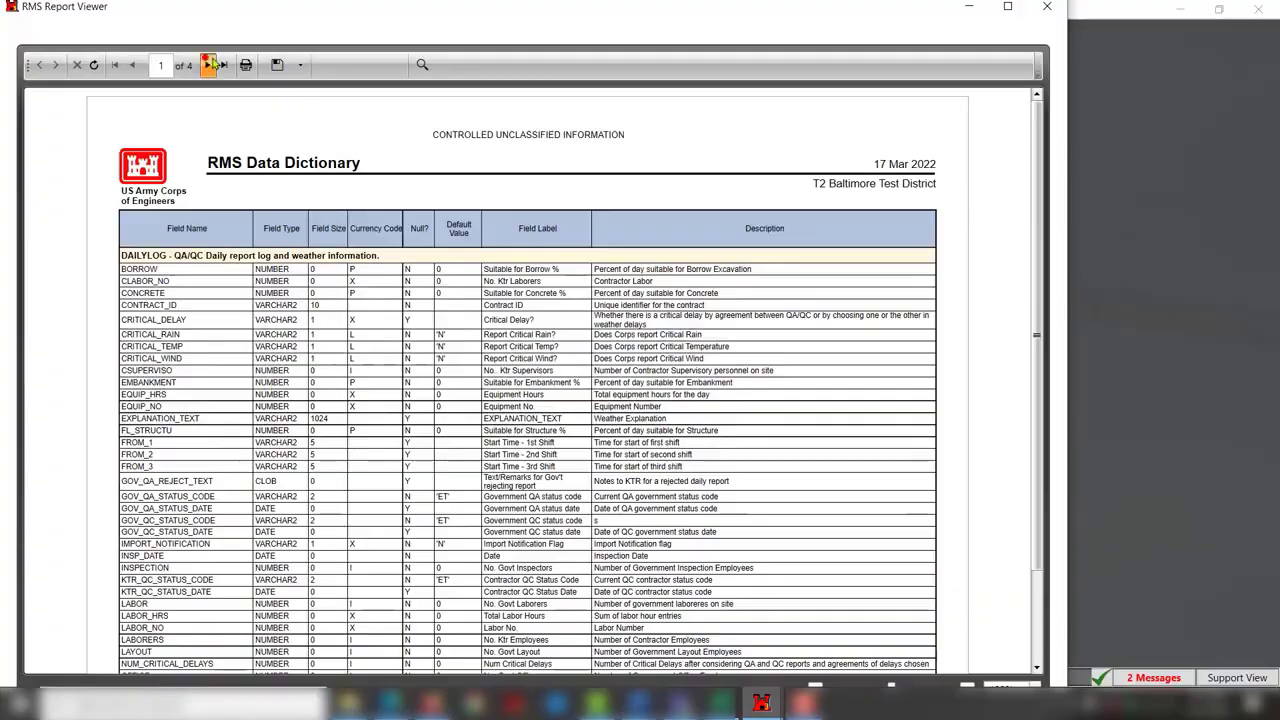
pyautogui.click(207, 64)
pyautogui.click(145, 294)
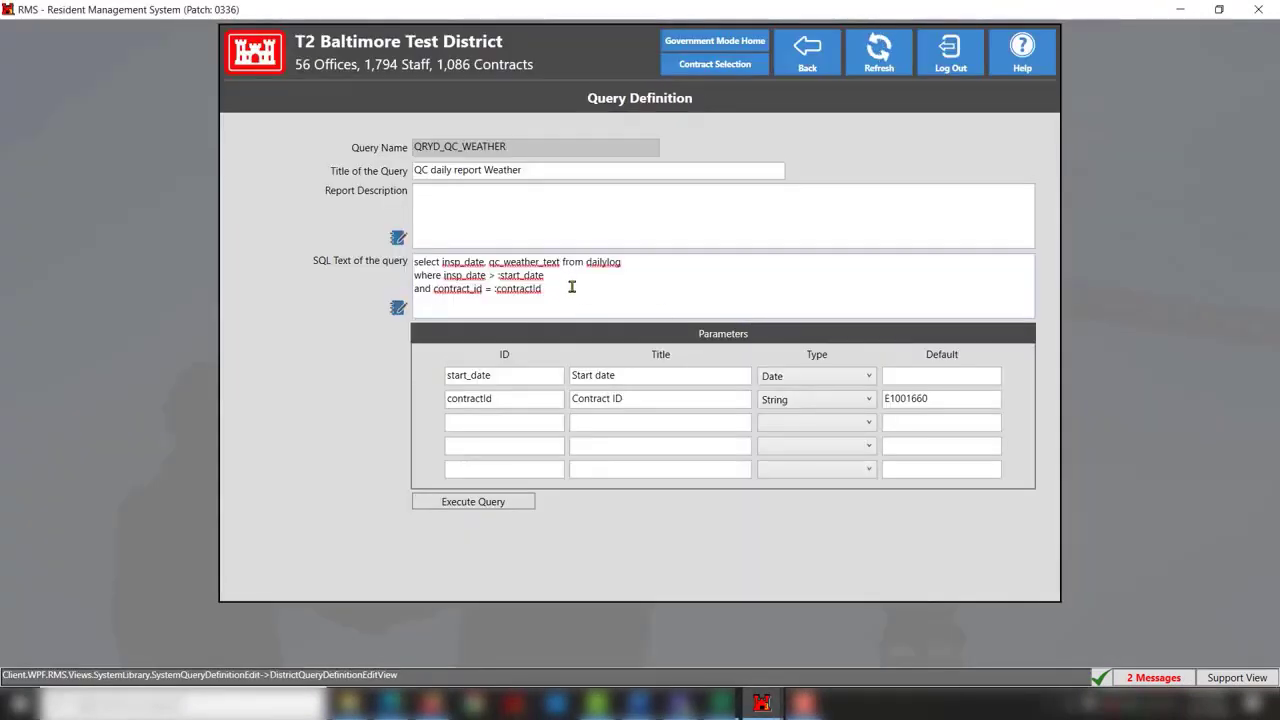
# Step: Correct the second column in the query's SQL select line to qc_weather
pyautogui.click(559, 262)
pyautogui.press('BackSpace')
pyautogui.press('BackSpace')
pyautogui.press('BackSpace')
pyautogui.press('BackSpace')
pyautogui.press('BackSpace')
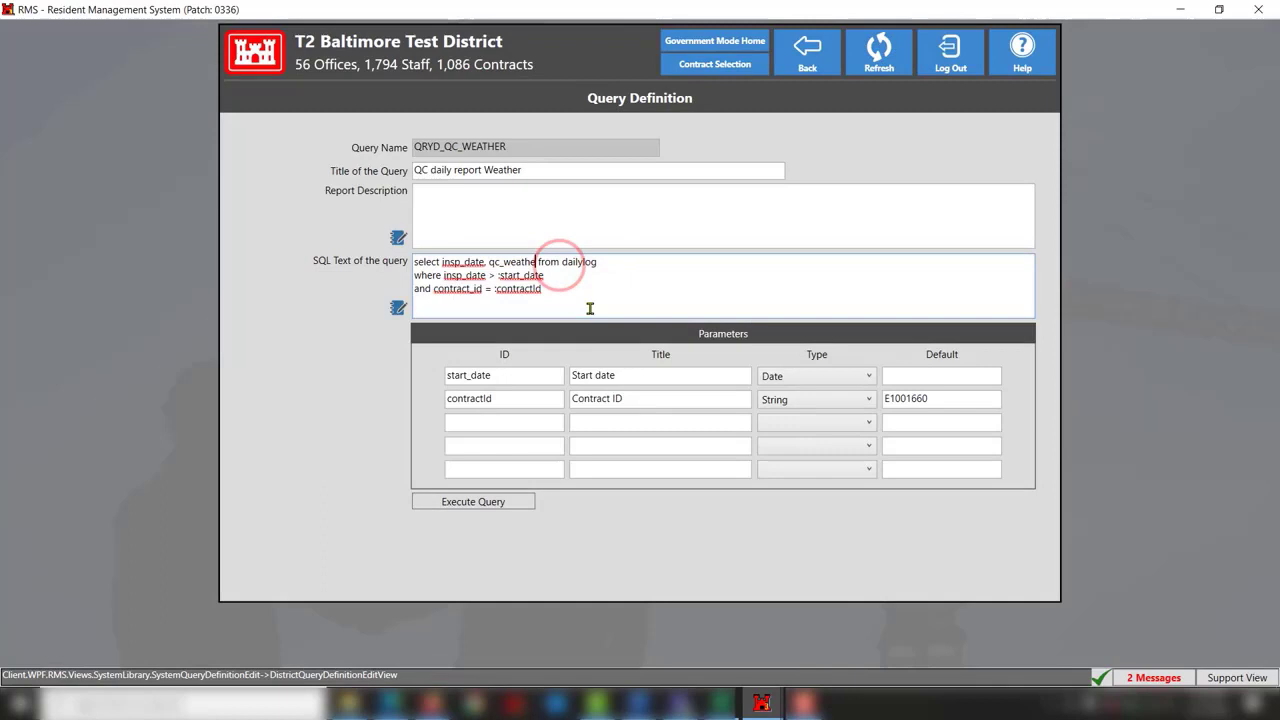
# Step: Execute the corrected query with start date 6/8/2021, keeping the default contract ID
pyautogui.click(474, 505)
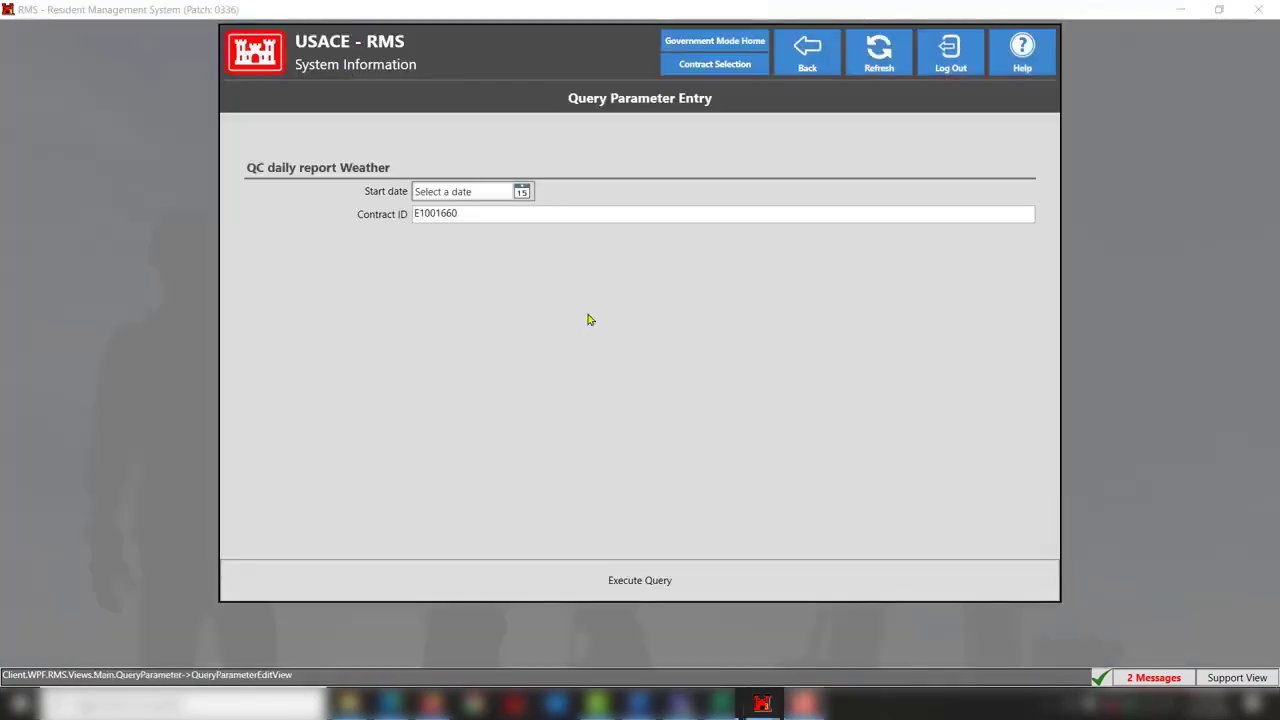
pyautogui.click(521, 191)
pyautogui.click(480, 206)
pyautogui.click(503, 240)
pyautogui.click(466, 277)
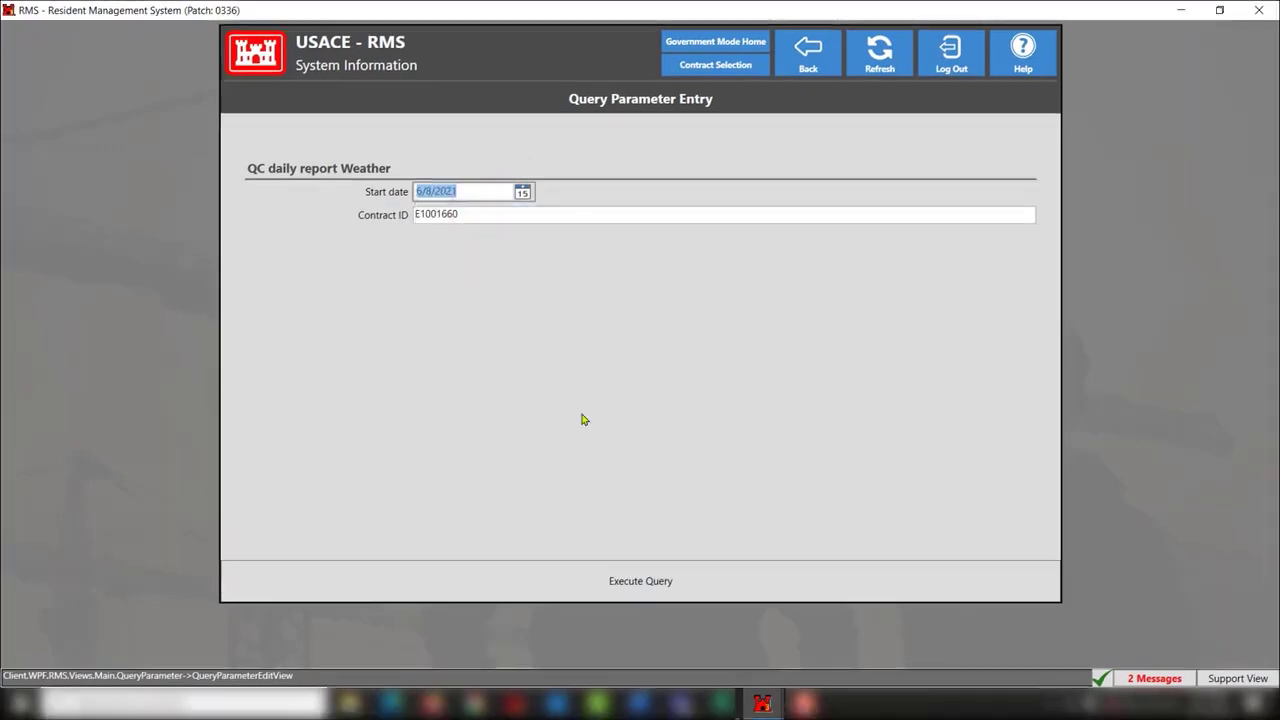
pyautogui.click(643, 581)
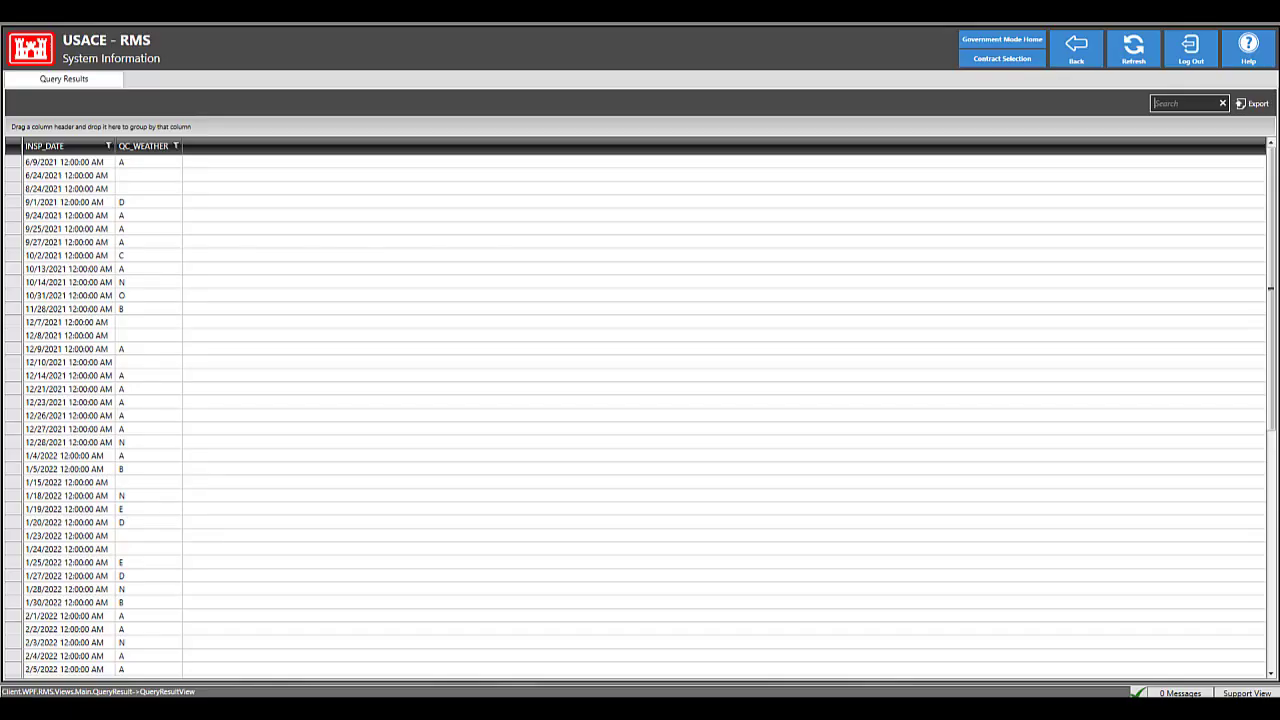